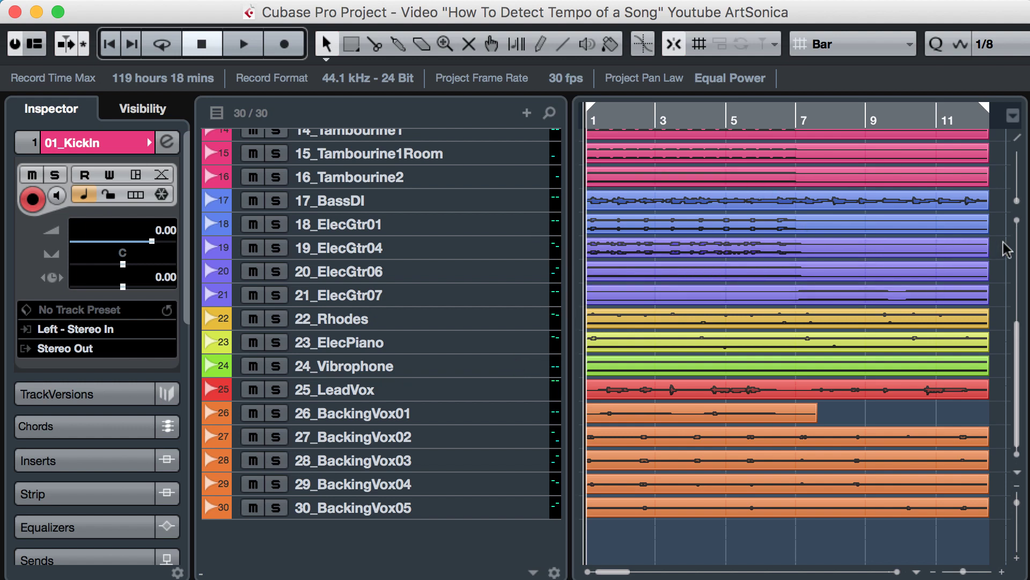
# Export an audio mixdown of the project and add it as a new Music Mixdown track.
pyautogui.scroll(5, 1018, 244)
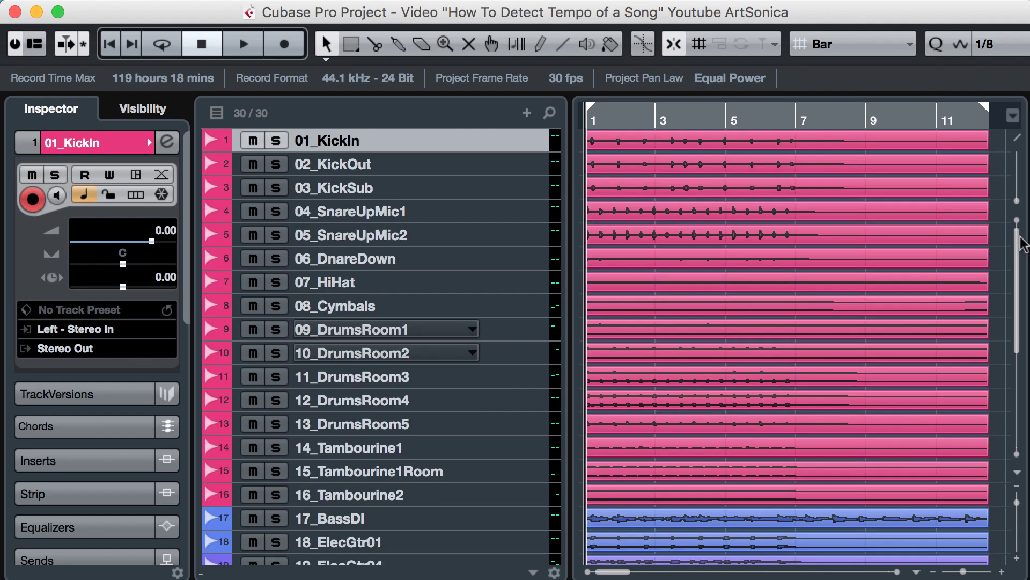
pyautogui.moveTo(1019, 244); pyautogui.dragTo(1018, 207)
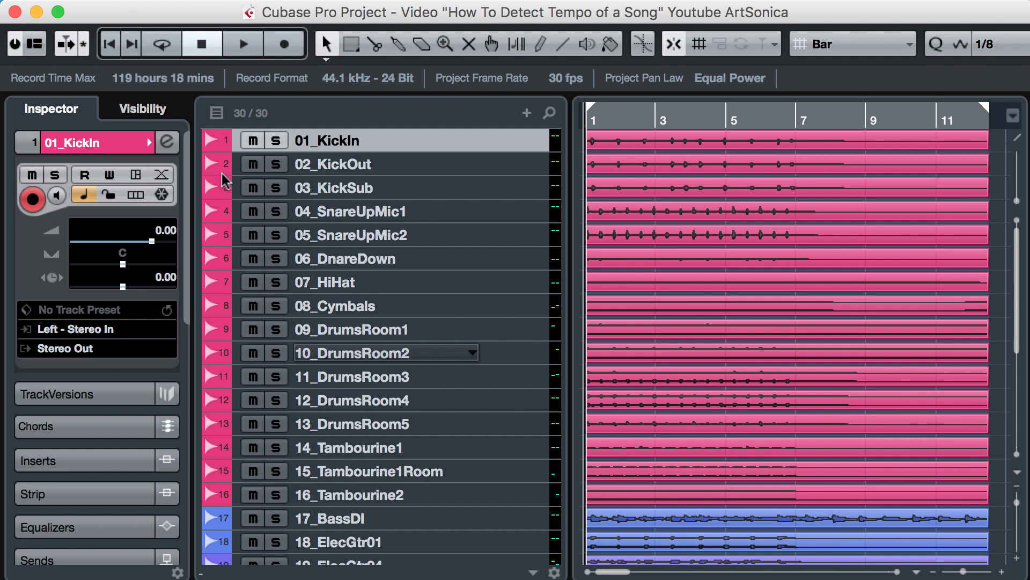
pyautogui.click(175, 12)
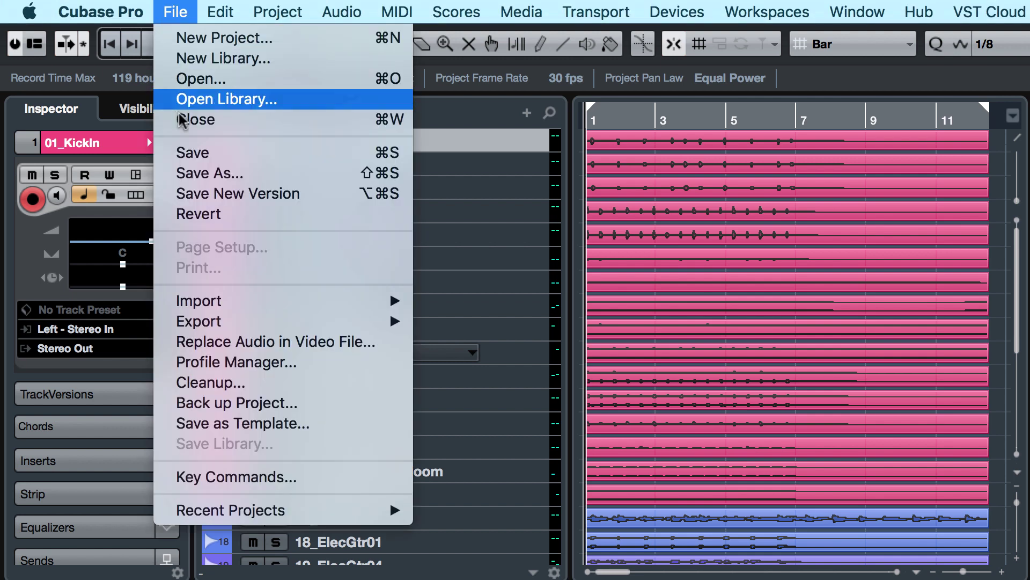
pyautogui.moveTo(314, 323)
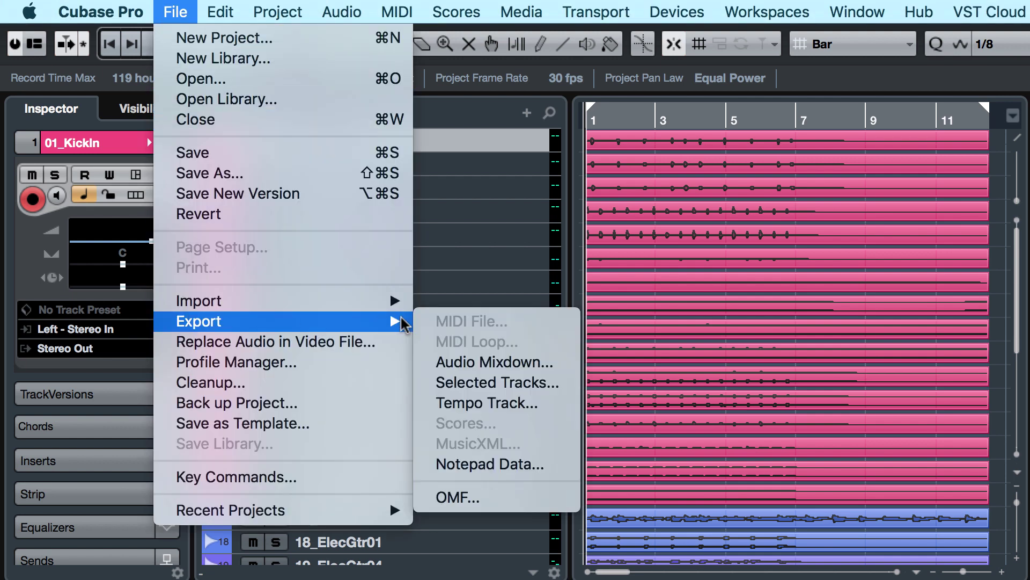
pyautogui.click(489, 363)
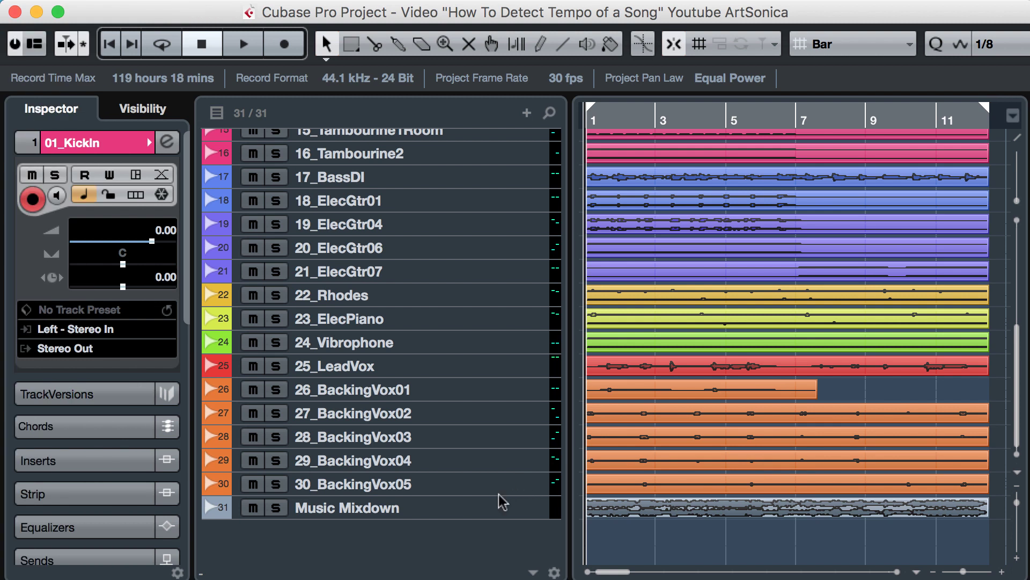
# Increase the height of the Music Mixdown track, solo it and play back a few bars.
pyautogui.click(486, 505)
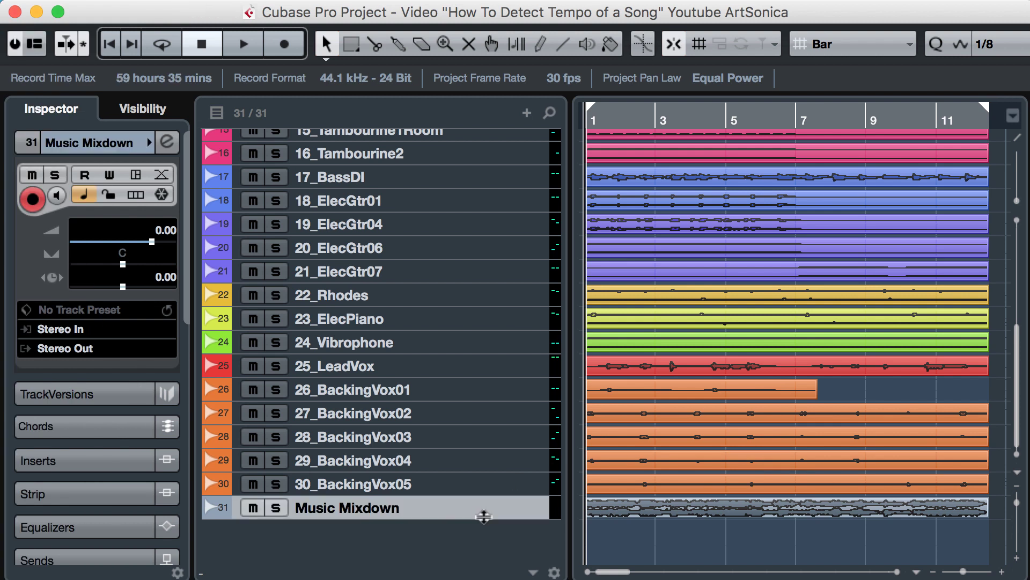
pyautogui.moveTo(483, 539); pyautogui.dragTo(479, 565)
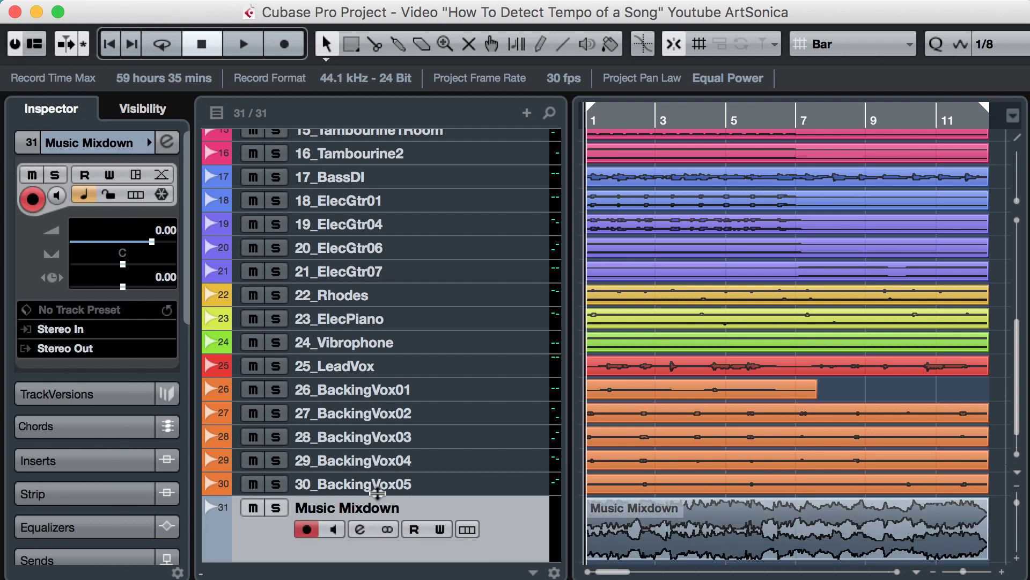
pyautogui.click(277, 507)
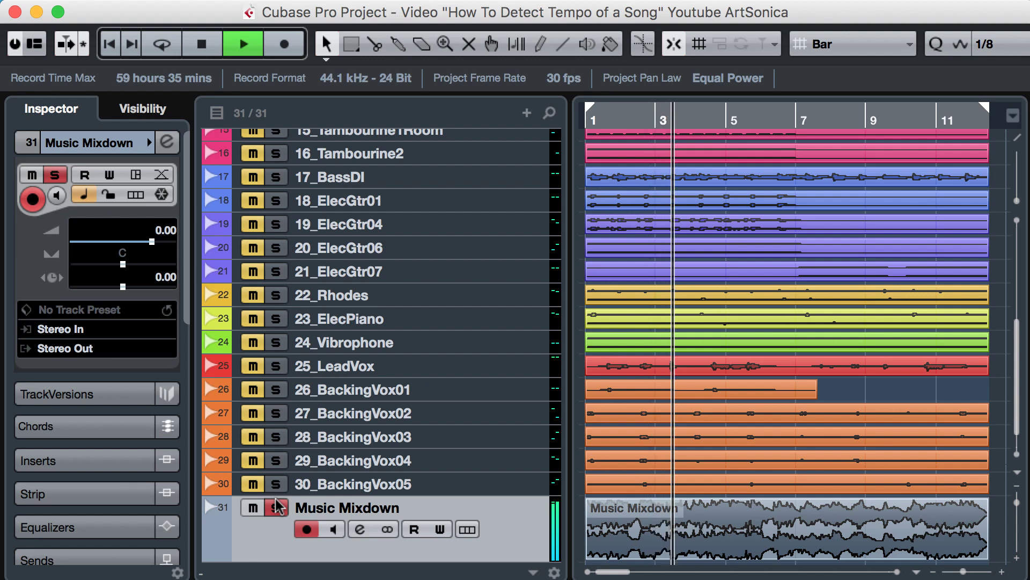
pyautogui.press('space')
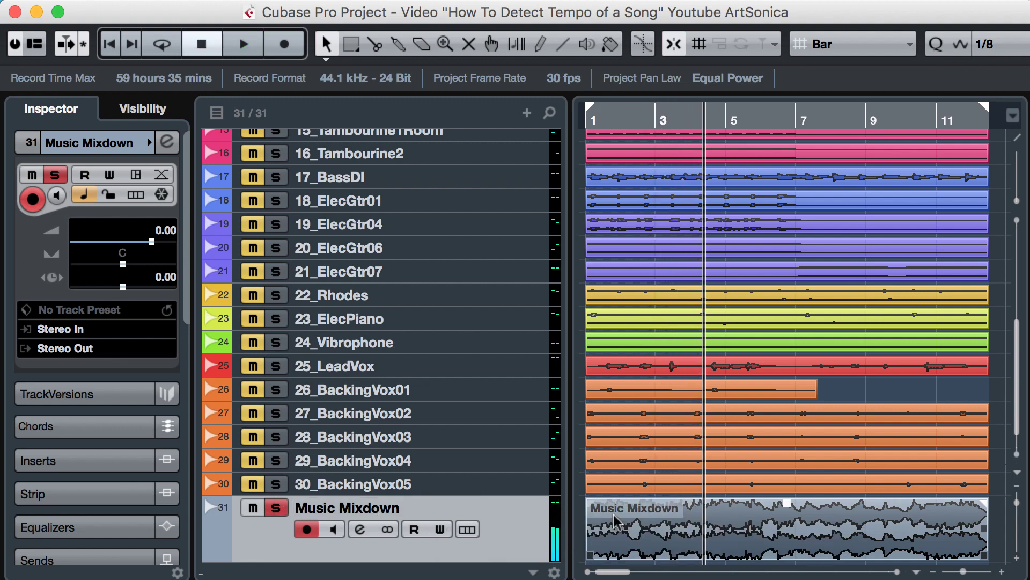
# Analyze the Music Mixdown clip with Tempo Detection and close the detection panel.
pyautogui.click(664, 523)
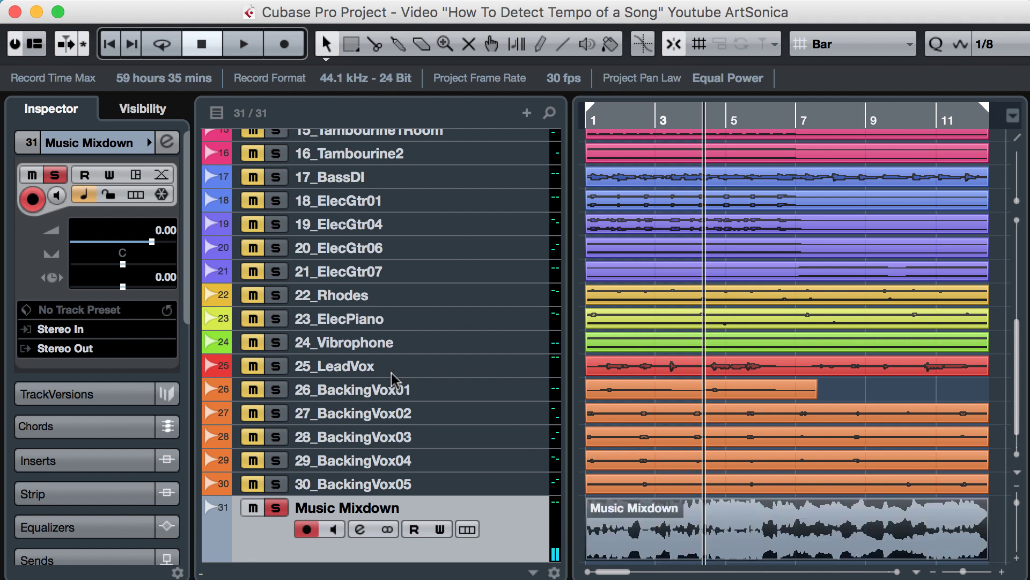
pyautogui.click(299, 10)
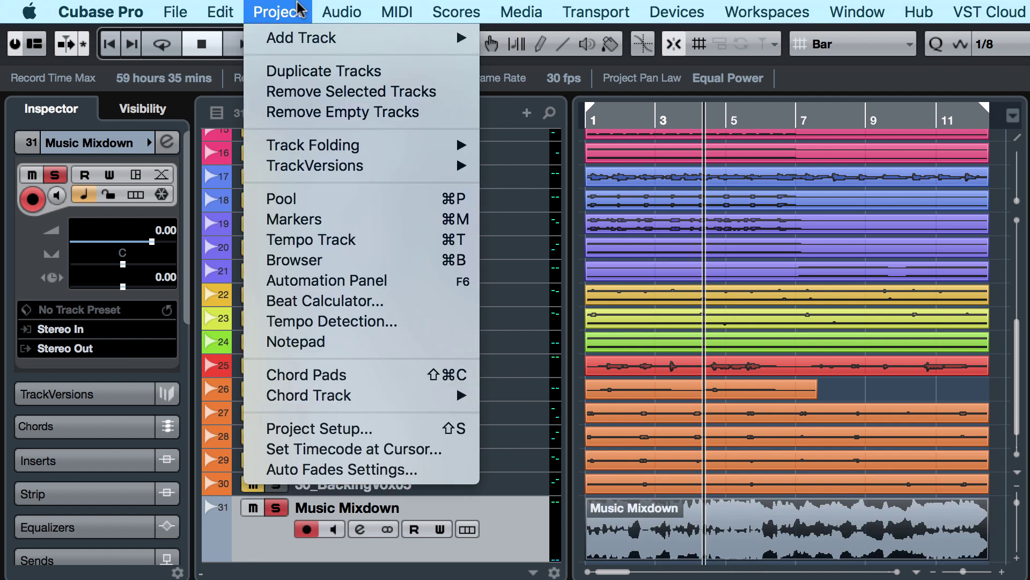
pyautogui.click(328, 321)
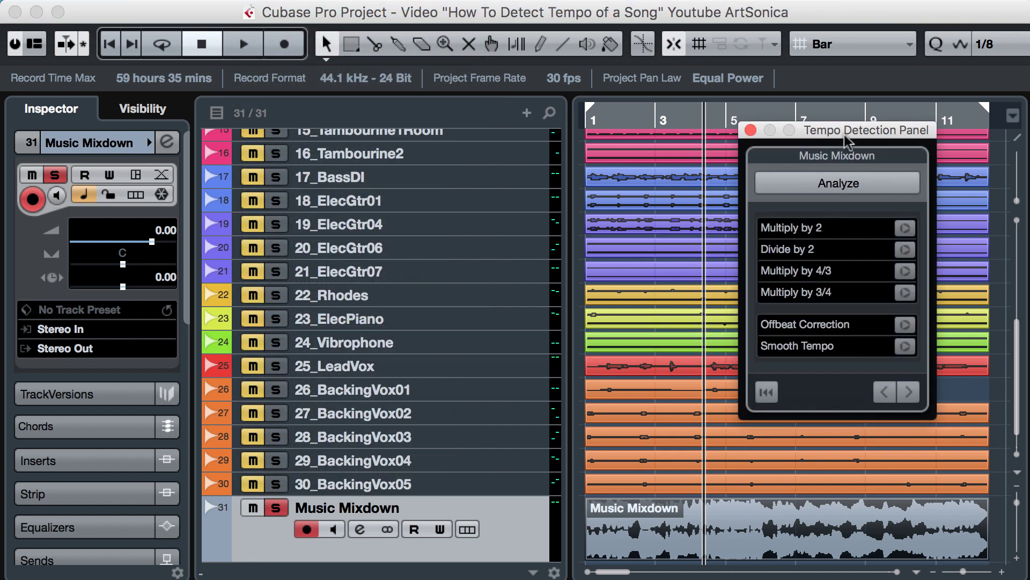
pyautogui.moveTo(845, 135); pyautogui.dragTo(564, 126)
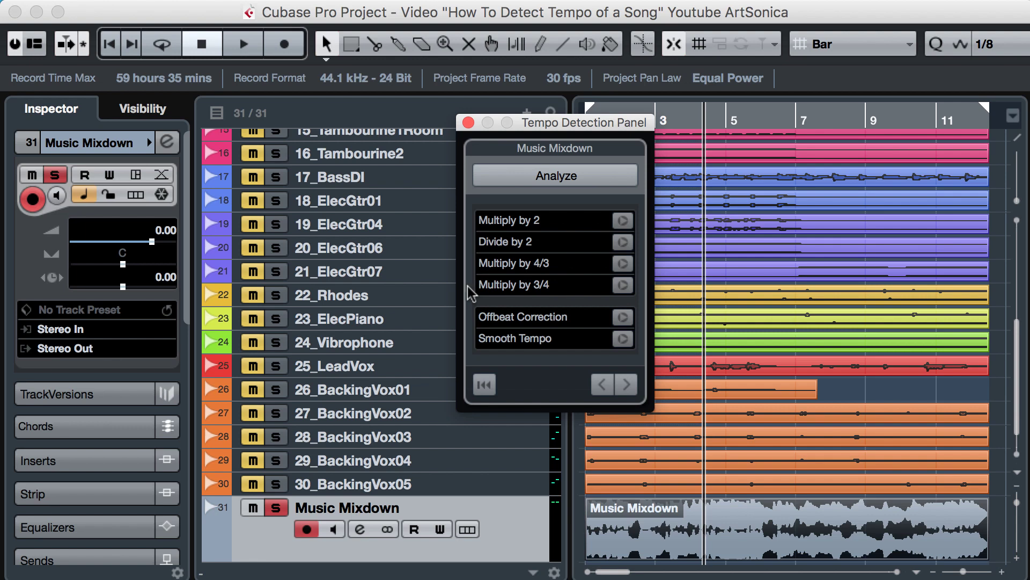
pyautogui.click(540, 173)
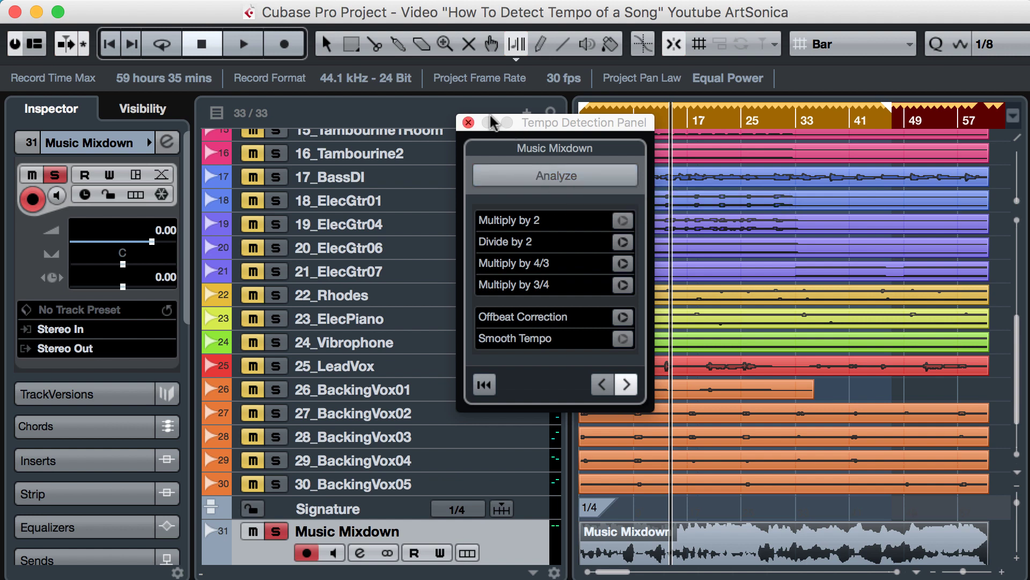
pyautogui.click(468, 123)
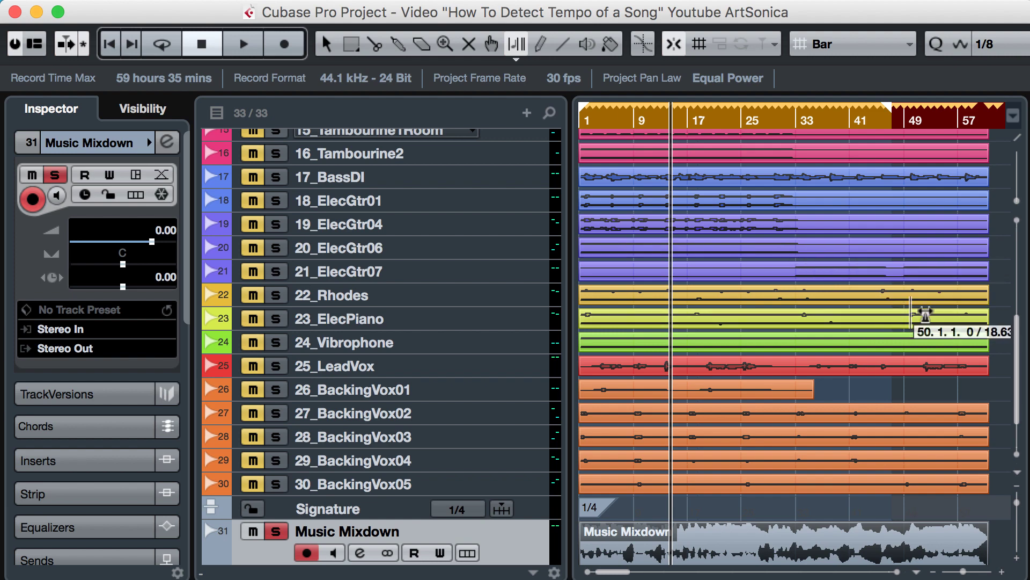
# Select the Tempo track below the Music Mixdown track and increase its height.
pyautogui.scroll(-3, 1001, 346)
pyautogui.scroll(-1, 1001, 346)
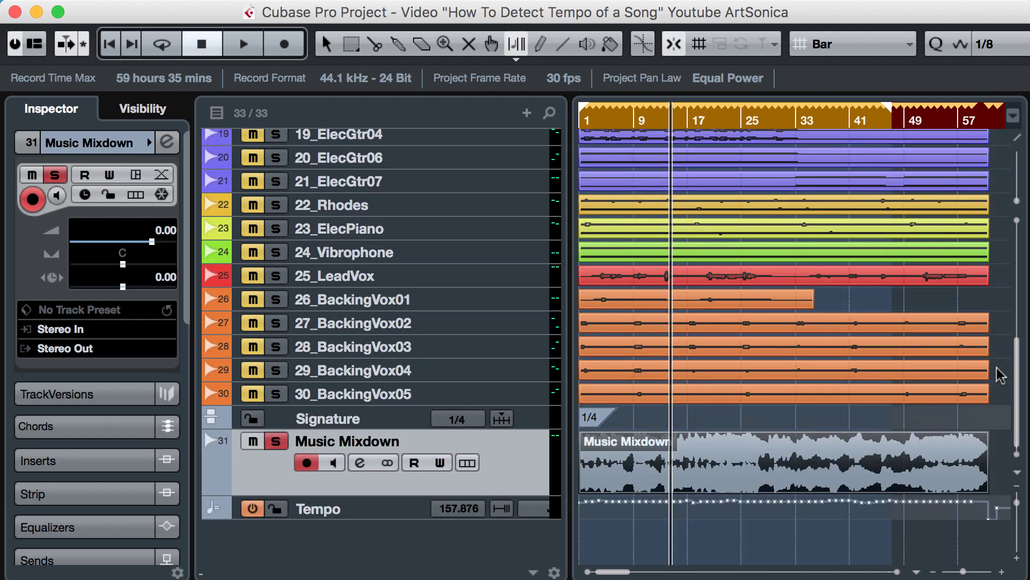
pyautogui.click(383, 508)
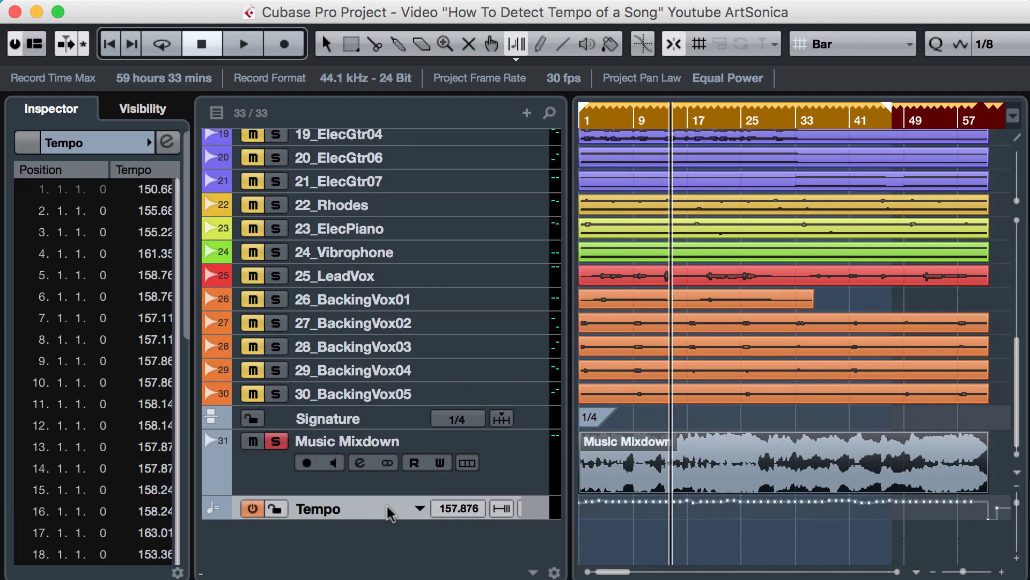
pyautogui.moveTo(387, 515); pyautogui.dragTo(380, 550)
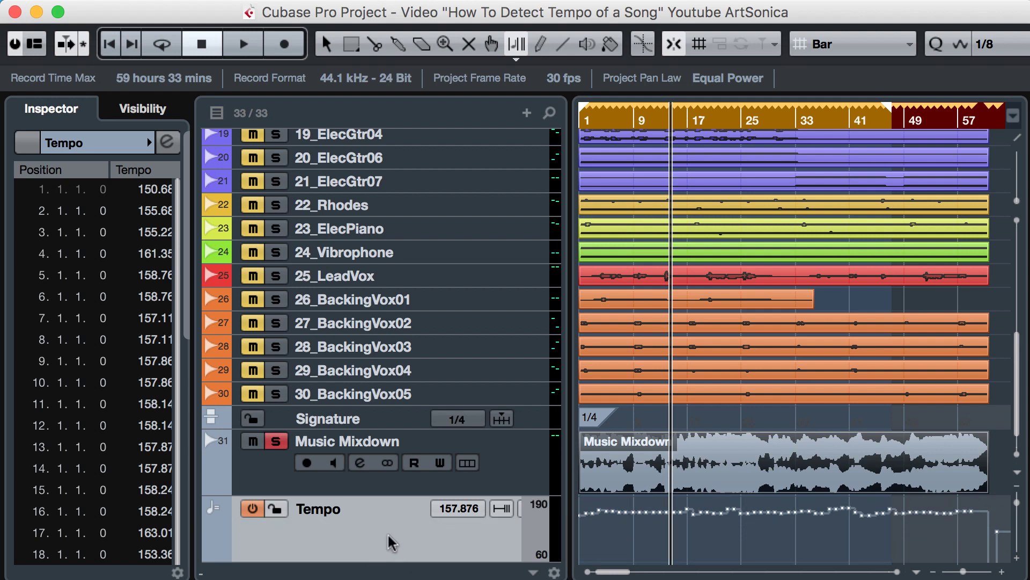
# Move the Signature and Tempo tracks together above 01_KickIn and enlarge the Tempo track further.
pyautogui.click(406, 422)
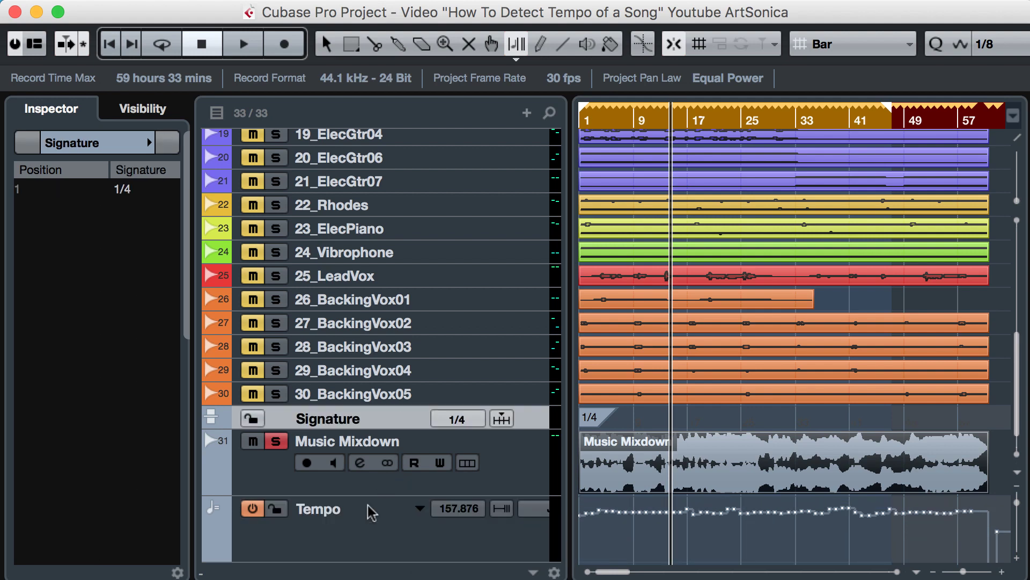
pyautogui.click(370, 541)
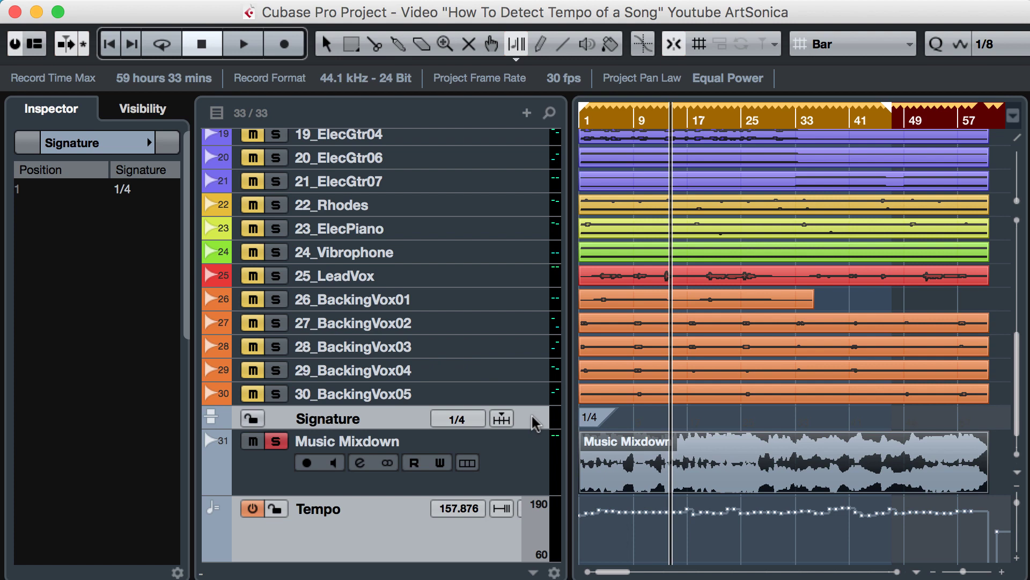
pyautogui.moveTo(534, 424)
pyautogui.mouseDown()
pyautogui.moveTo(543, 320)
pyautogui.moveTo(524, 109)
pyautogui.moveTo(527, 141)
pyautogui.mouseUp()
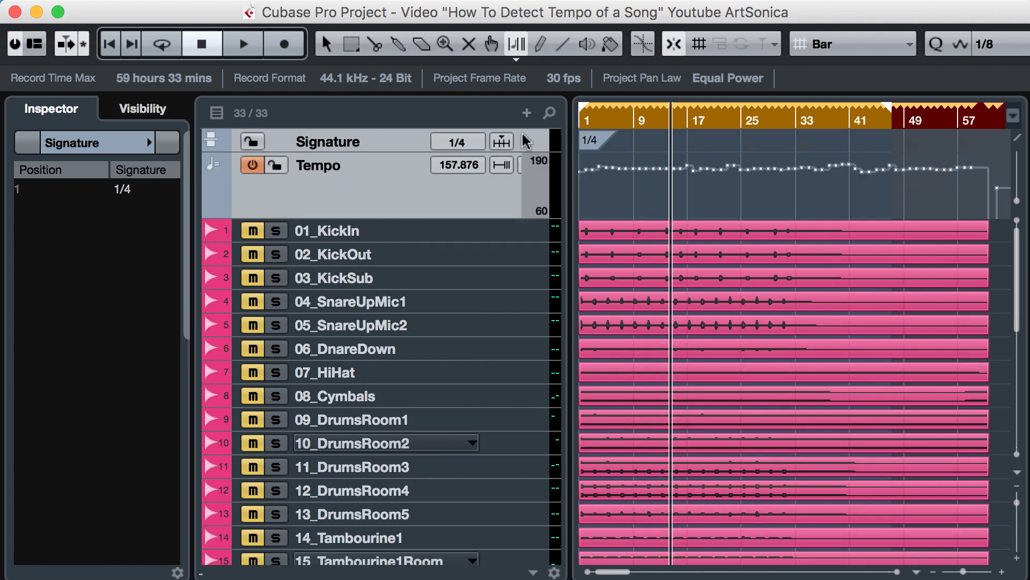
pyautogui.click(447, 210)
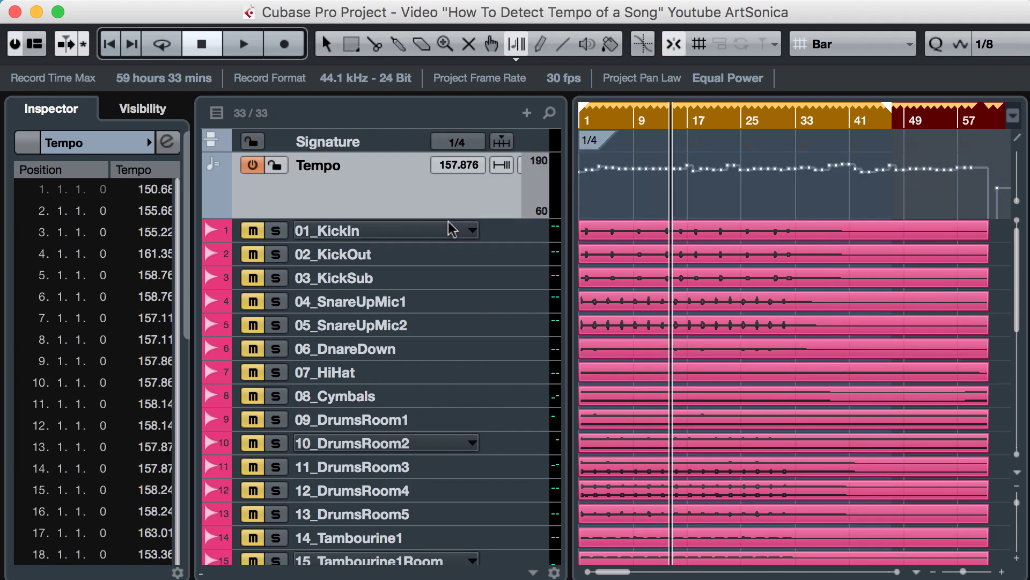
pyautogui.moveTo(450, 217); pyautogui.dragTo(439, 341)
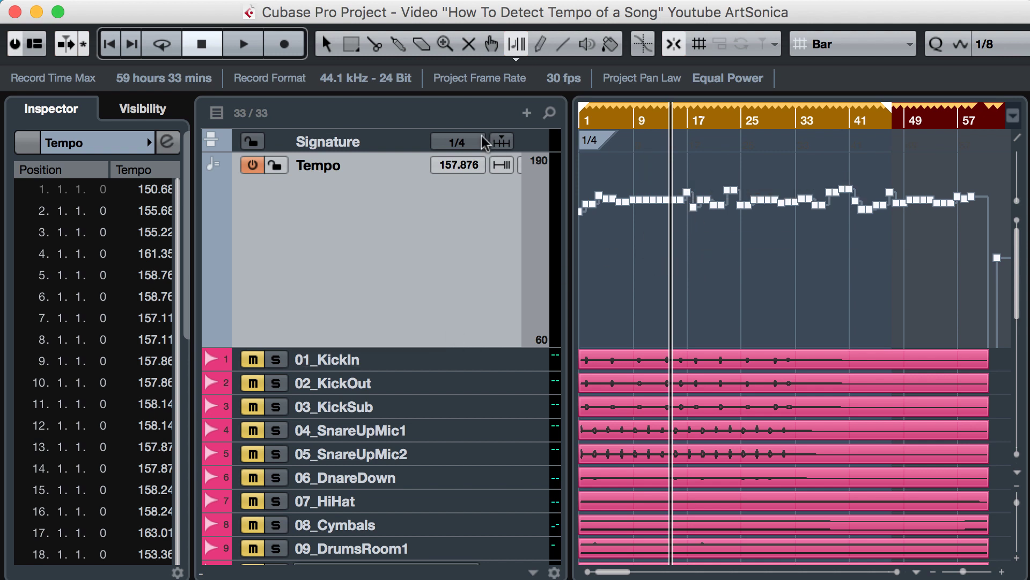
# Return the cursor to the project start, narrow the track list and examine the tempo events of the first 14 bars.
pyautogui.click(110, 45)
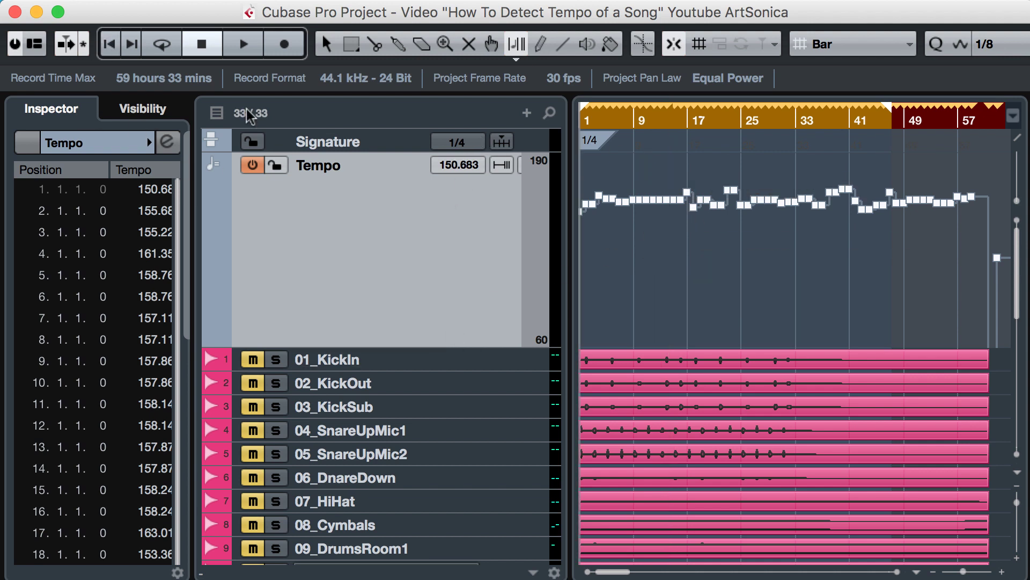
pyautogui.press('h')
pyautogui.press('h')
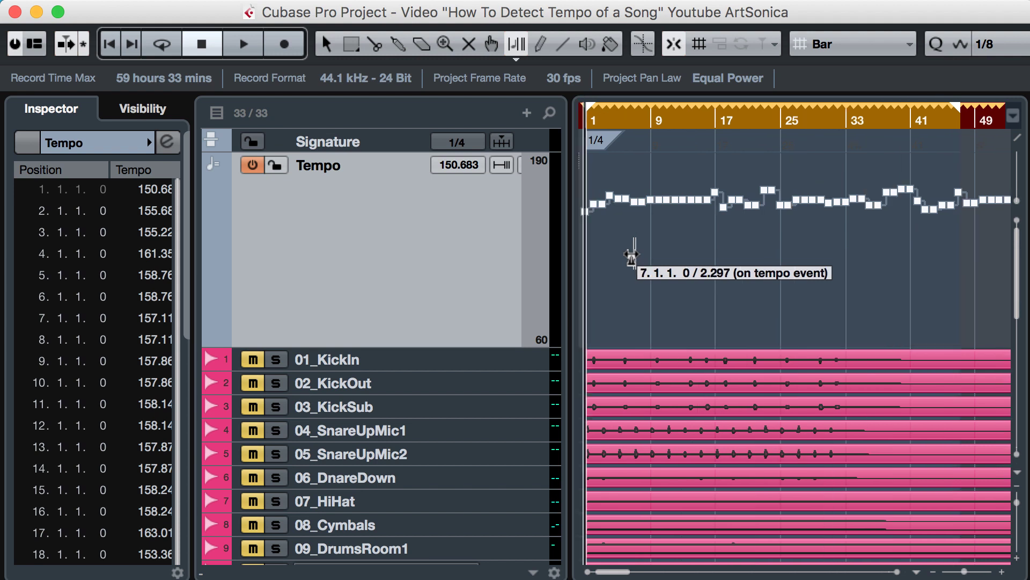
pyautogui.press('h')
pyautogui.press('h')
pyautogui.press('h')
pyautogui.press('h')
pyautogui.press('h')
pyautogui.press('h')
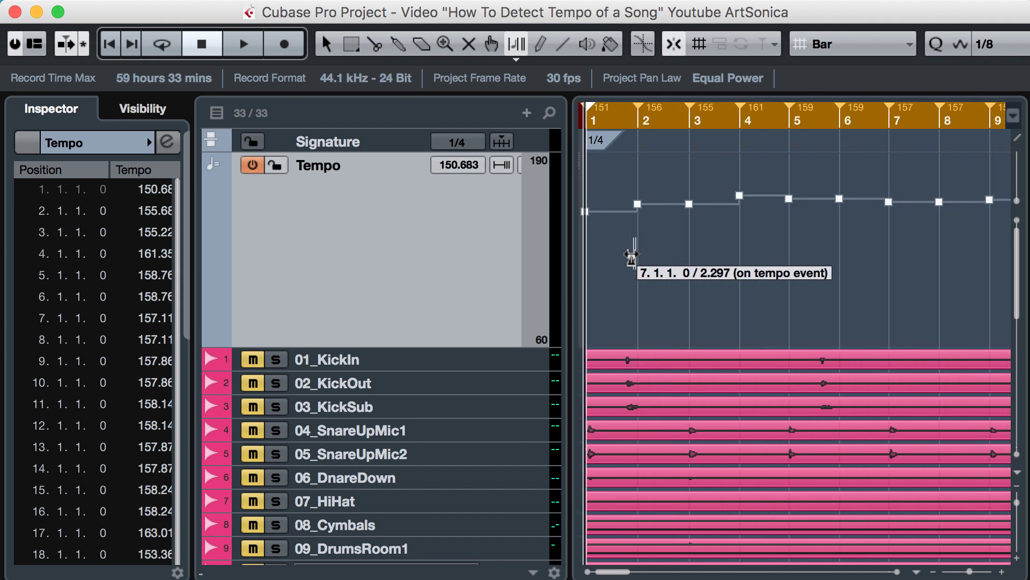
pyautogui.press('g')
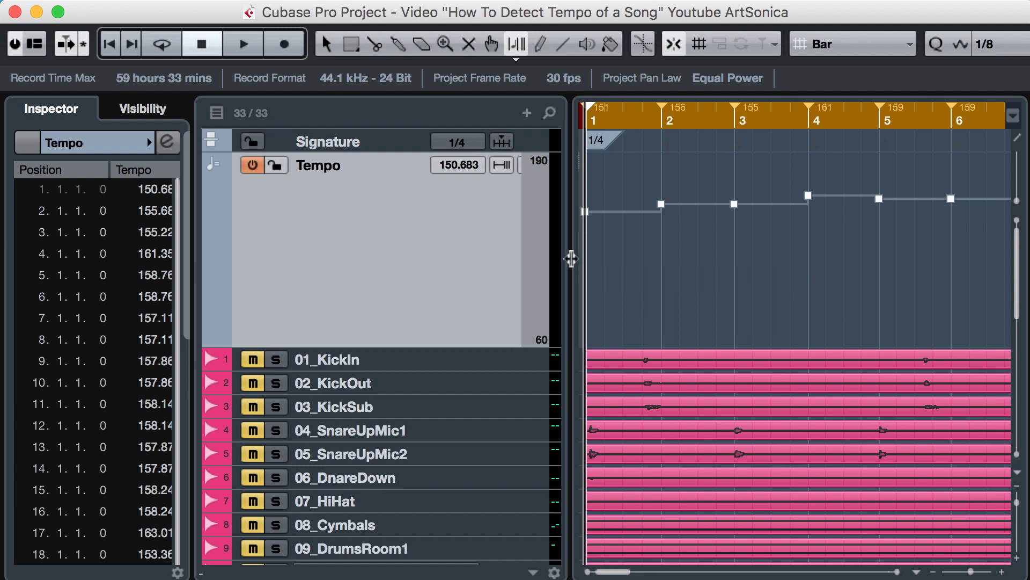
pyautogui.moveTo(571, 259); pyautogui.dragTo(403, 255)
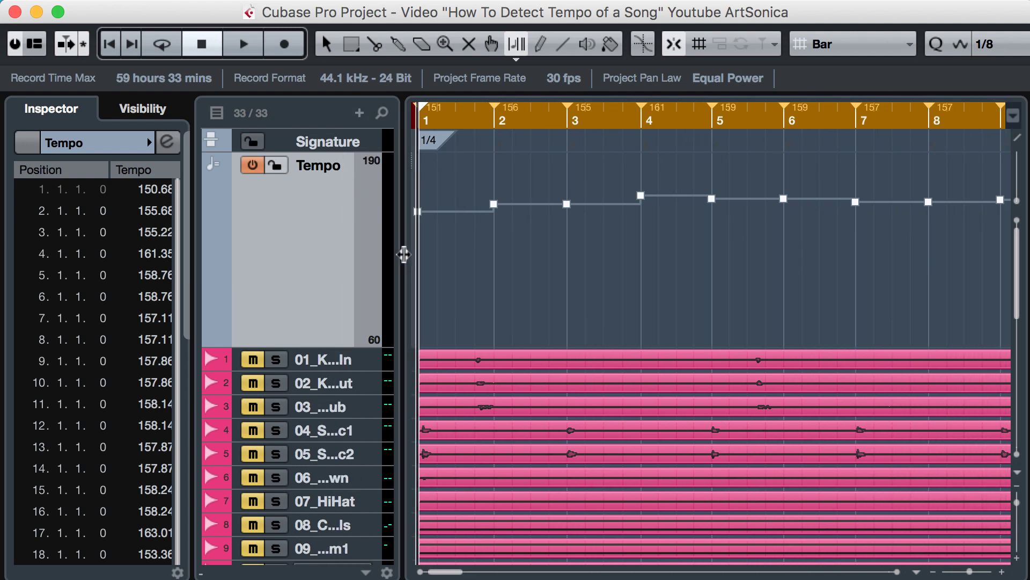
pyautogui.press('g')
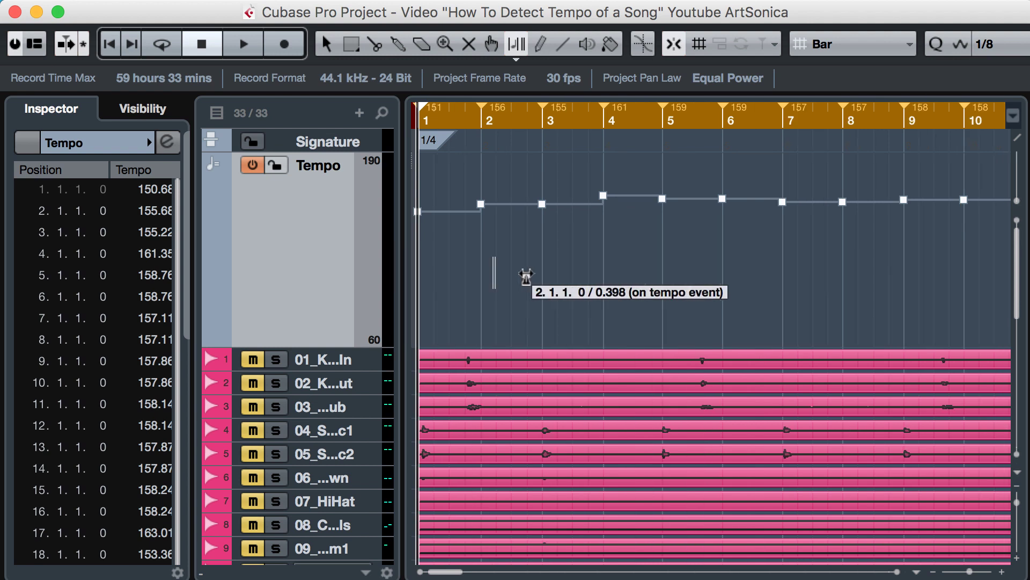
pyautogui.press('g')
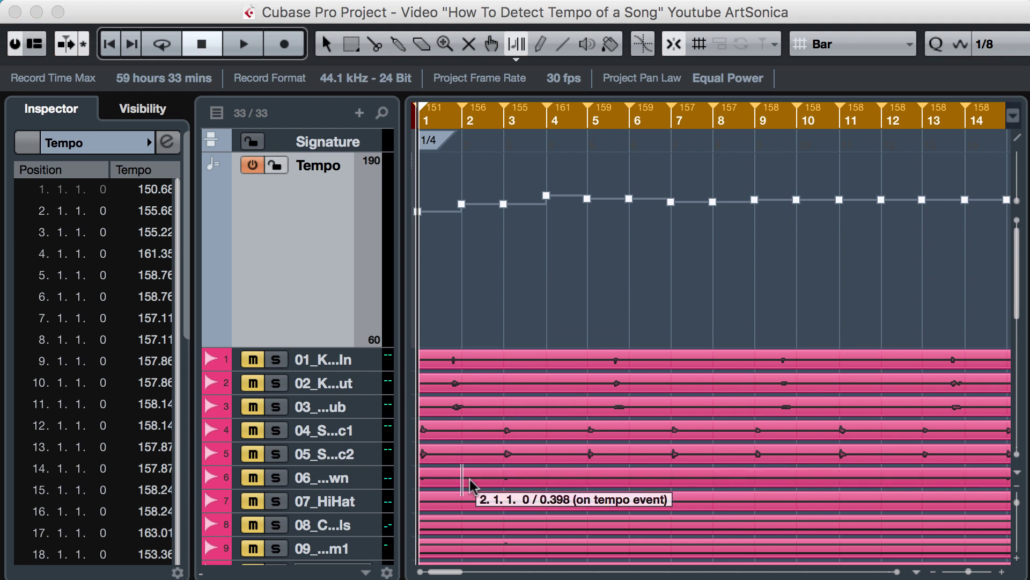
# Show the transport panel, activate the metronome click and hide the panel again.
pyautogui.press('F2')
pyautogui.moveTo(307, 463); pyautogui.dragTo(81, 461)
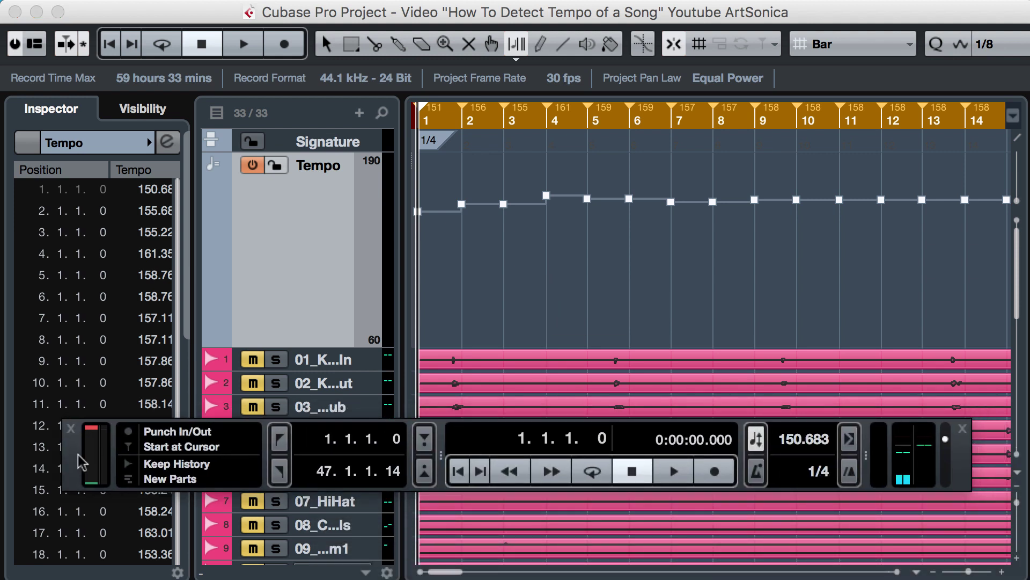
pyautogui.click(757, 473)
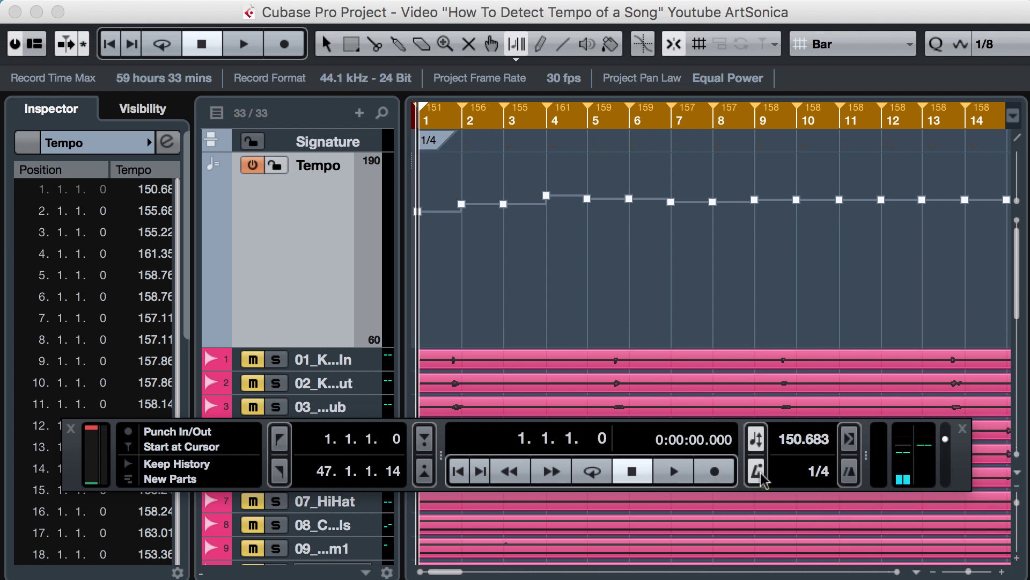
pyautogui.press('F2')
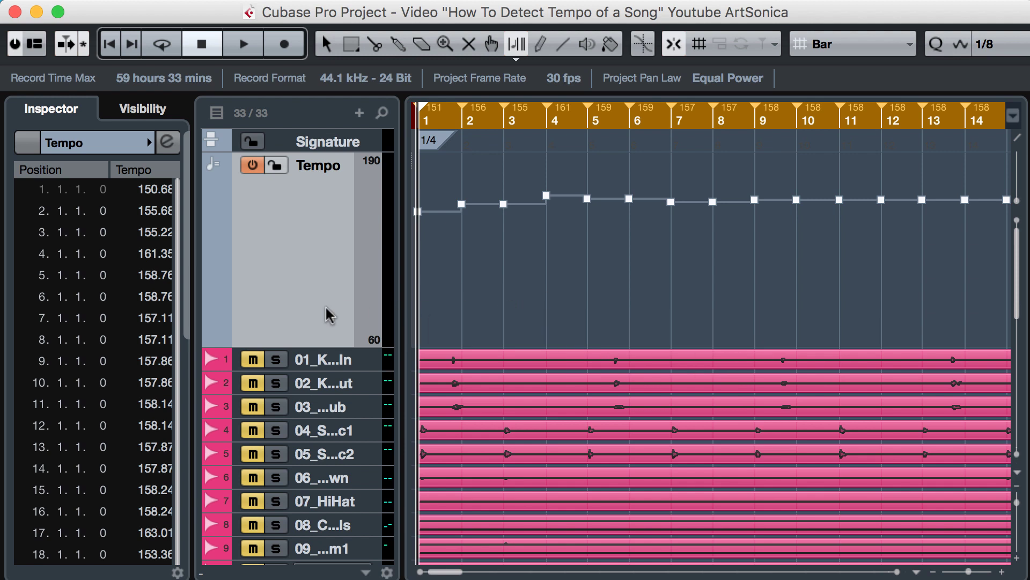
# Play the song against the metronome and lower the Music Mixdown track's volume to -10.3.
pyautogui.press('space')
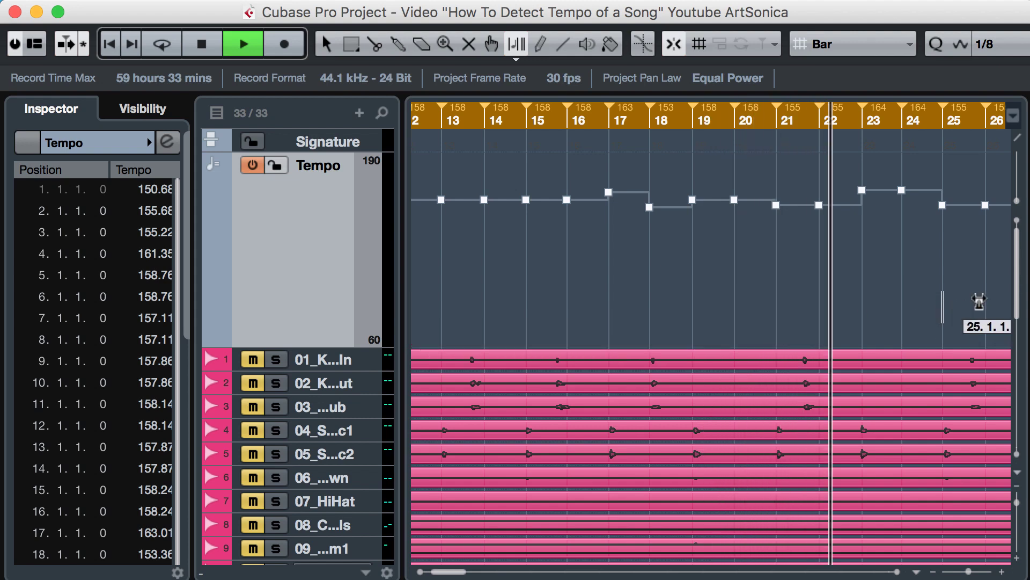
pyautogui.moveTo(1016, 290); pyautogui.dragTo(1008, 437)
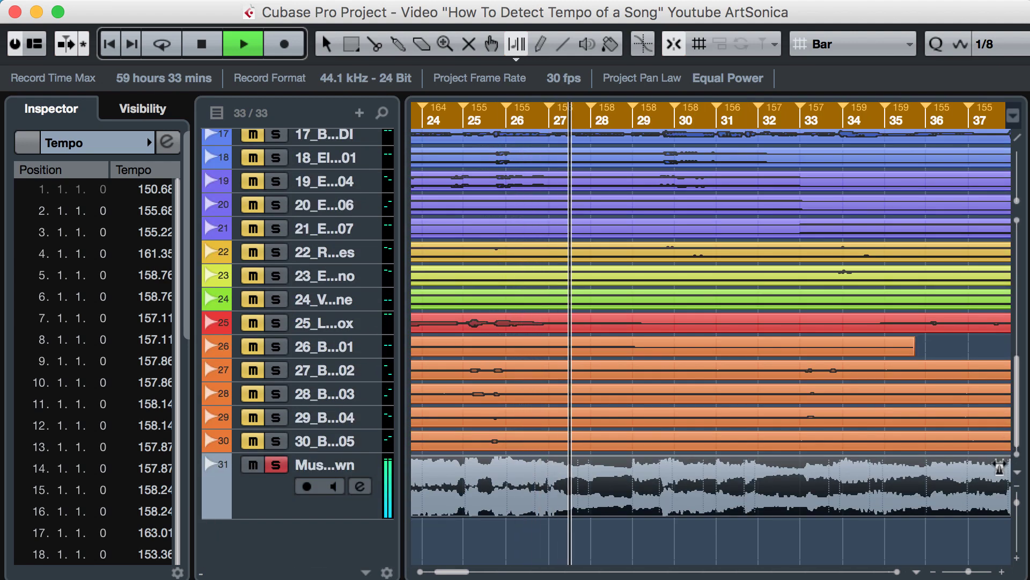
pyautogui.click(272, 509)
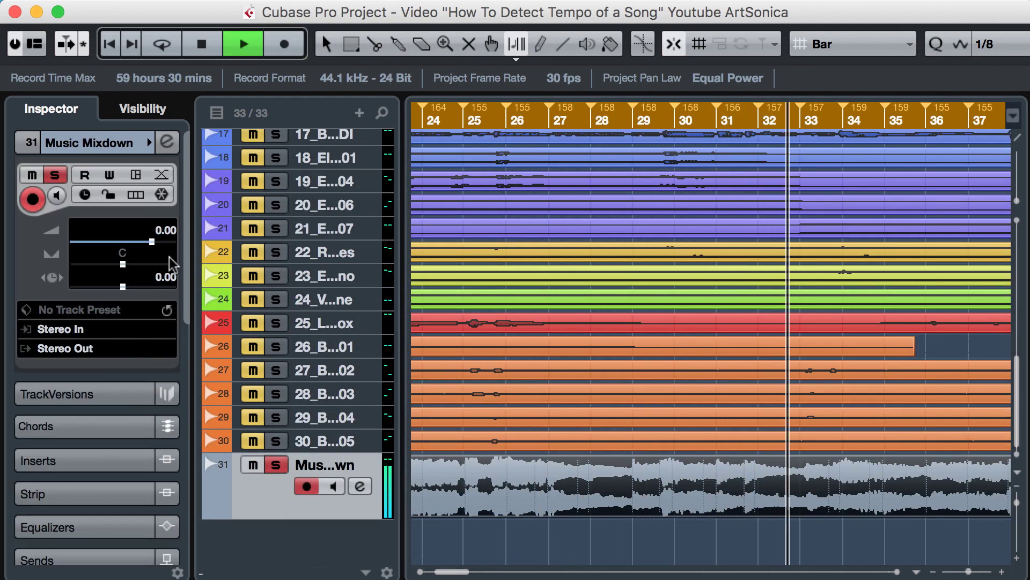
pyautogui.moveTo(152, 241); pyautogui.dragTo(118, 241)
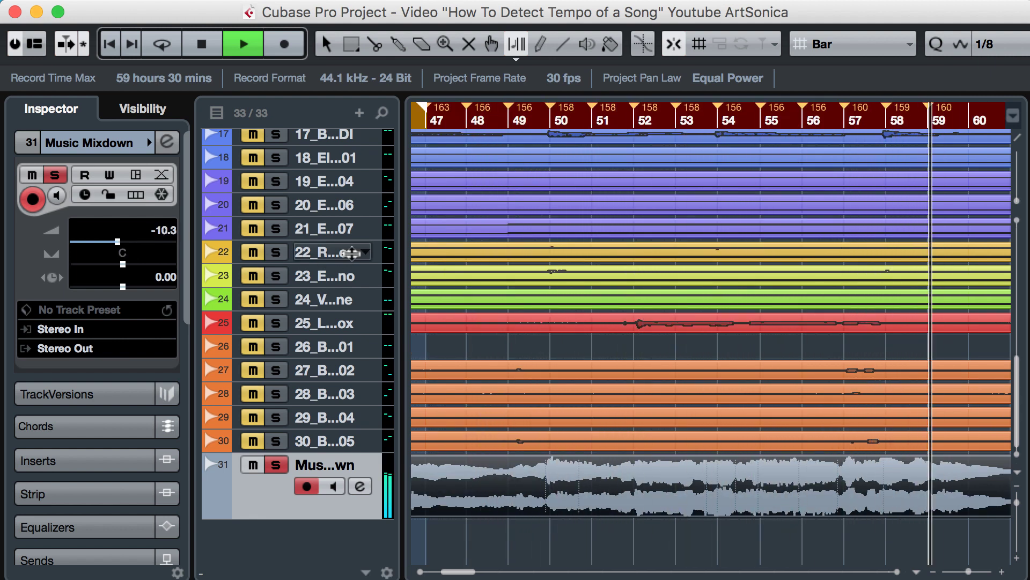
# Replay the song from the project start, set the Music Mixdown volume to -8.31 and stop playback.
pyautogui.press('space')
pyautogui.press('Home')
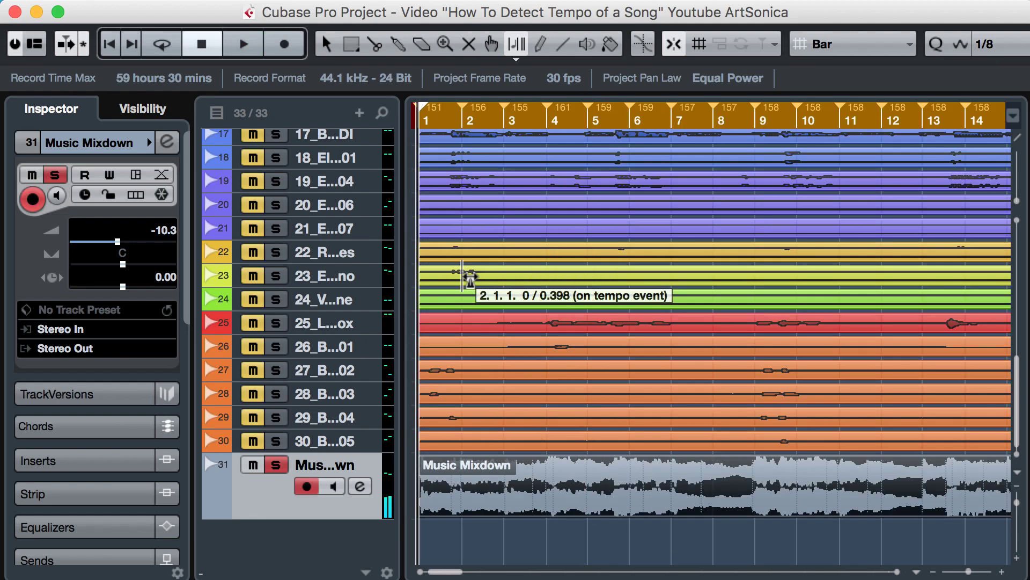
pyautogui.press('space')
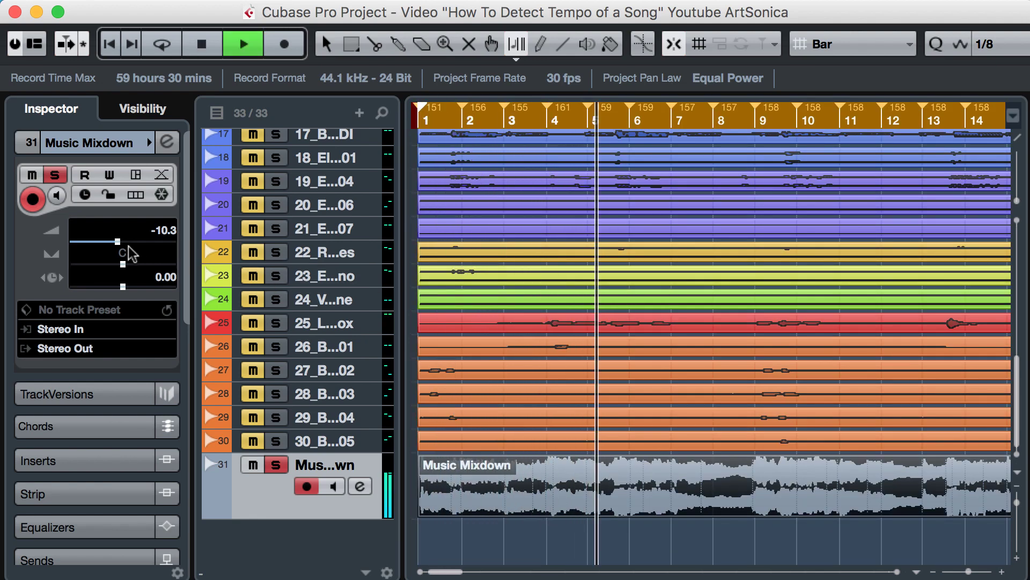
pyautogui.moveTo(117, 243); pyautogui.dragTo(124, 248)
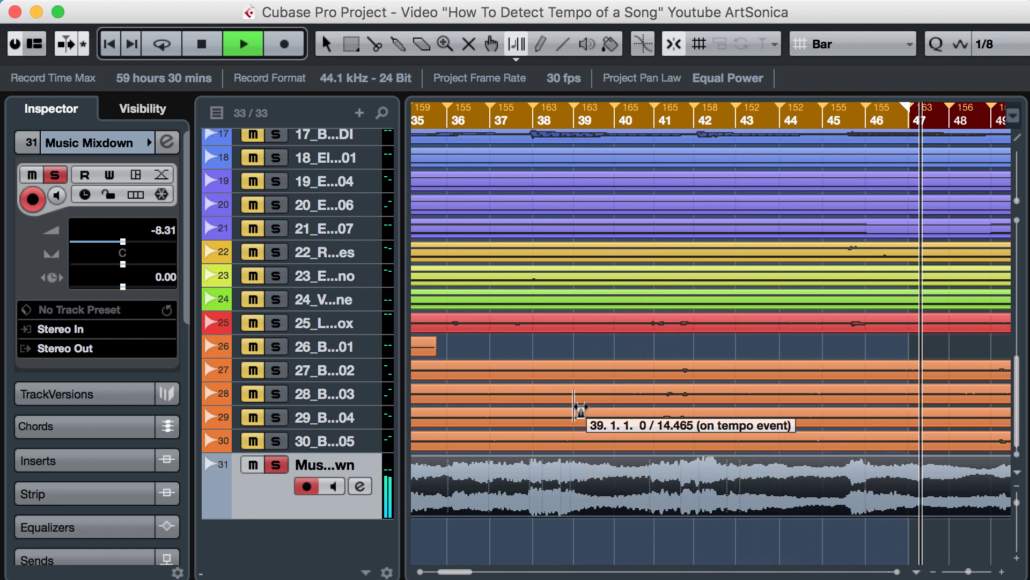
pyautogui.press('space')
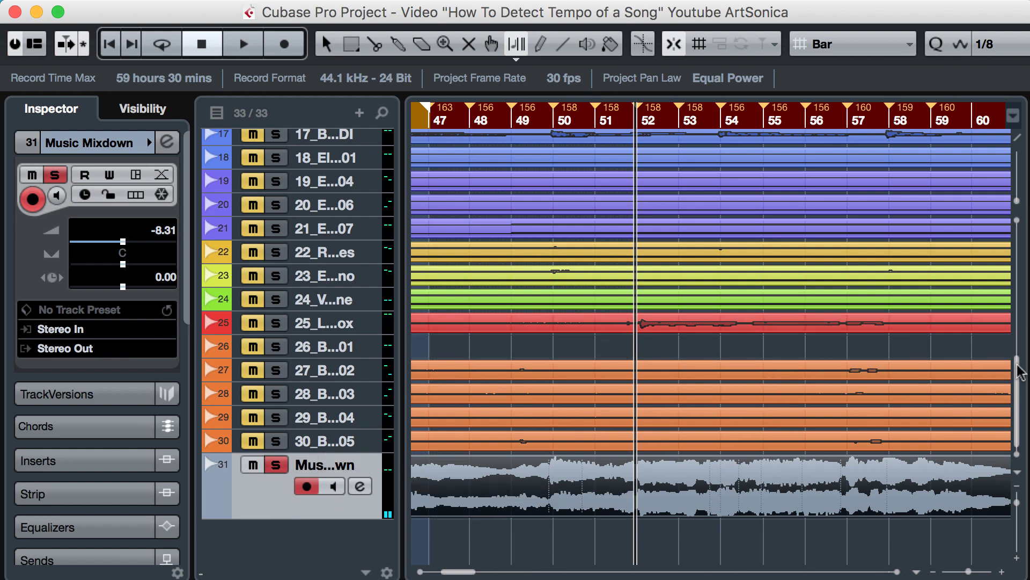
# Select the Signature track above the Tempo track and increase its height.
pyautogui.moveTo(1020, 371); pyautogui.dragTo(1012, 201)
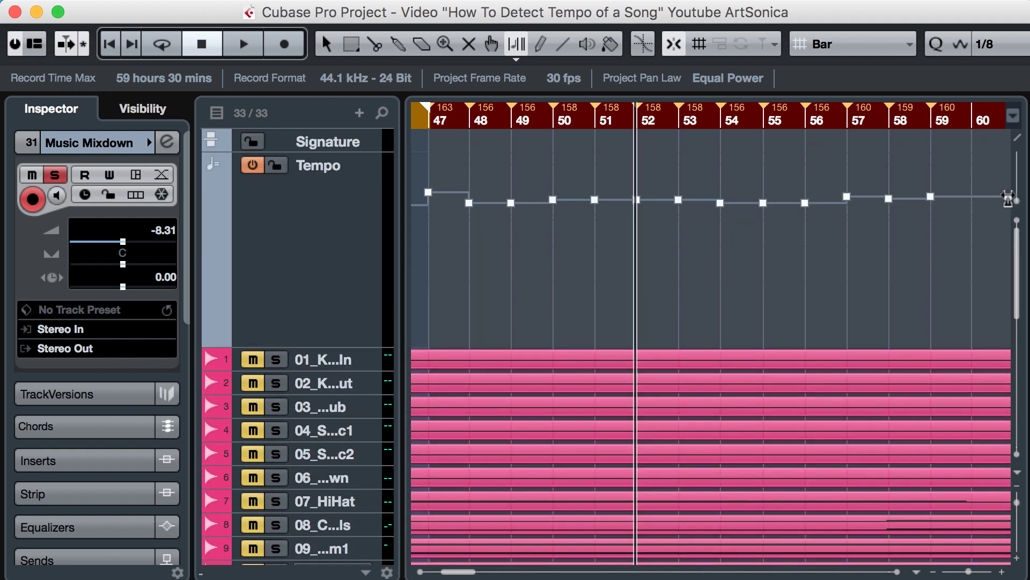
pyautogui.click(381, 146)
pyautogui.moveTo(373, 154); pyautogui.dragTo(350, 273)
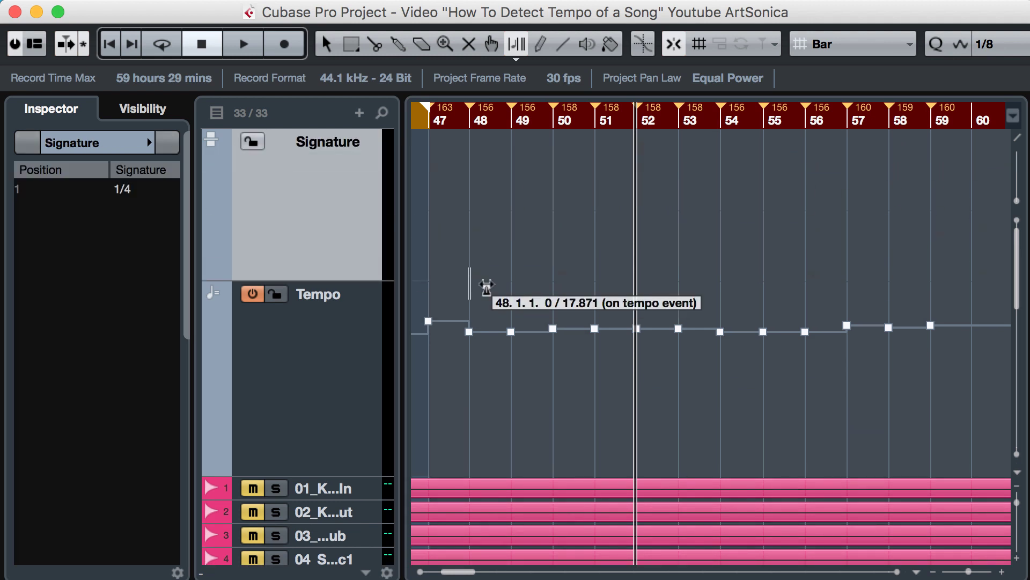
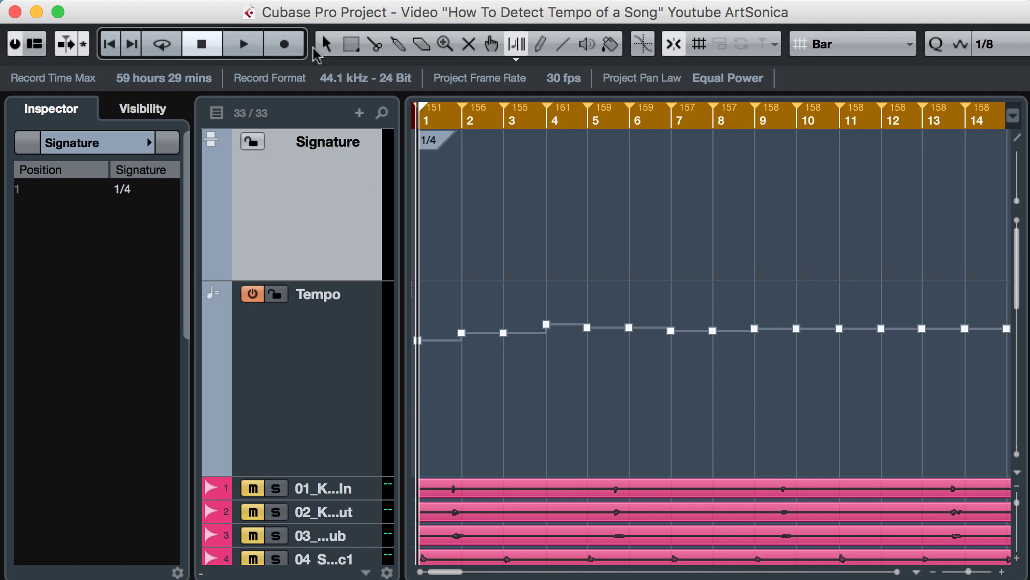
# Change the time signature at bar 1 to 4/4, play the opening bars with the click and return to the start.
pyautogui.click(326, 44)
pyautogui.doubleClick(425, 144)
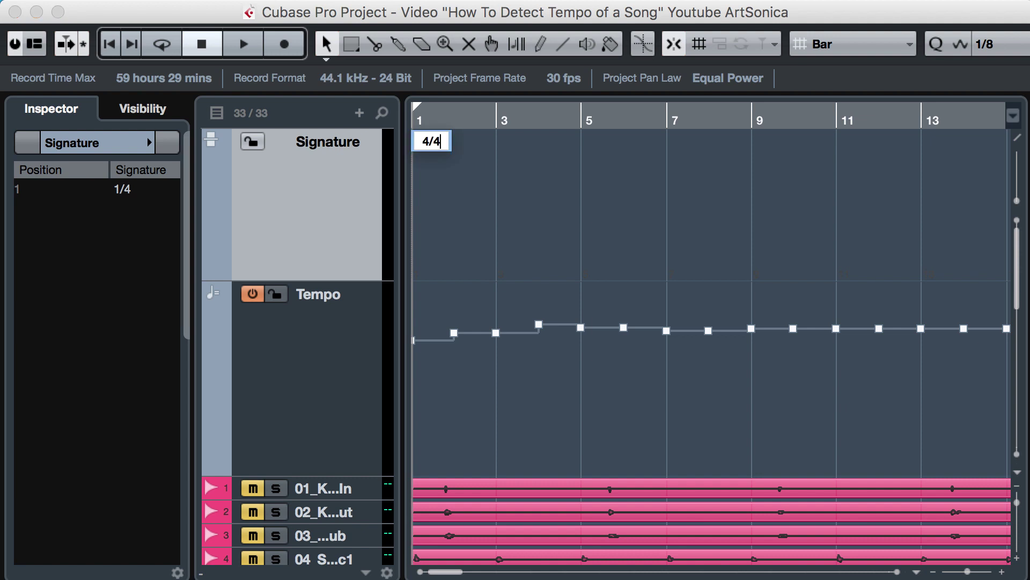
pyautogui.press('Return')
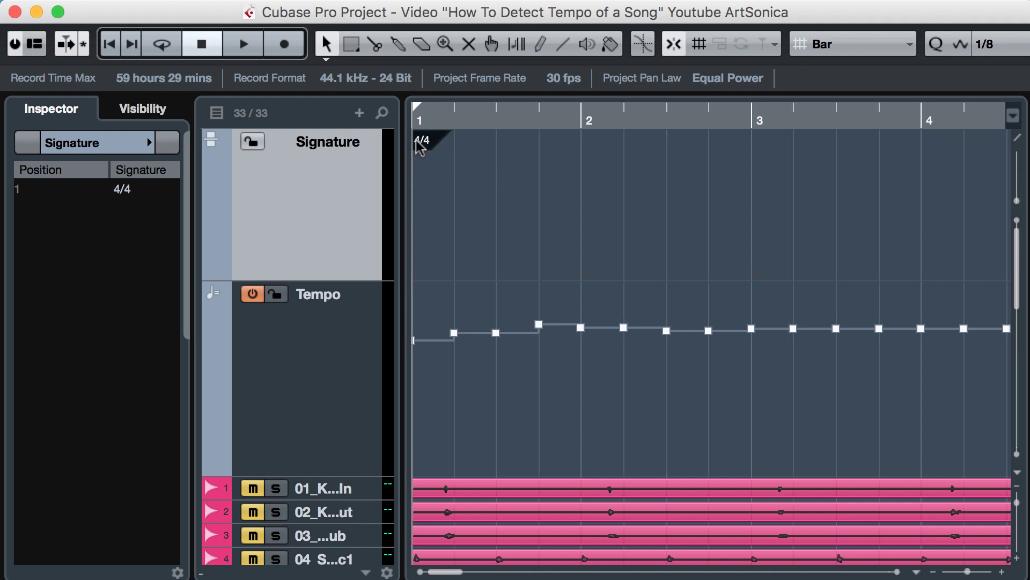
pyautogui.press('space')
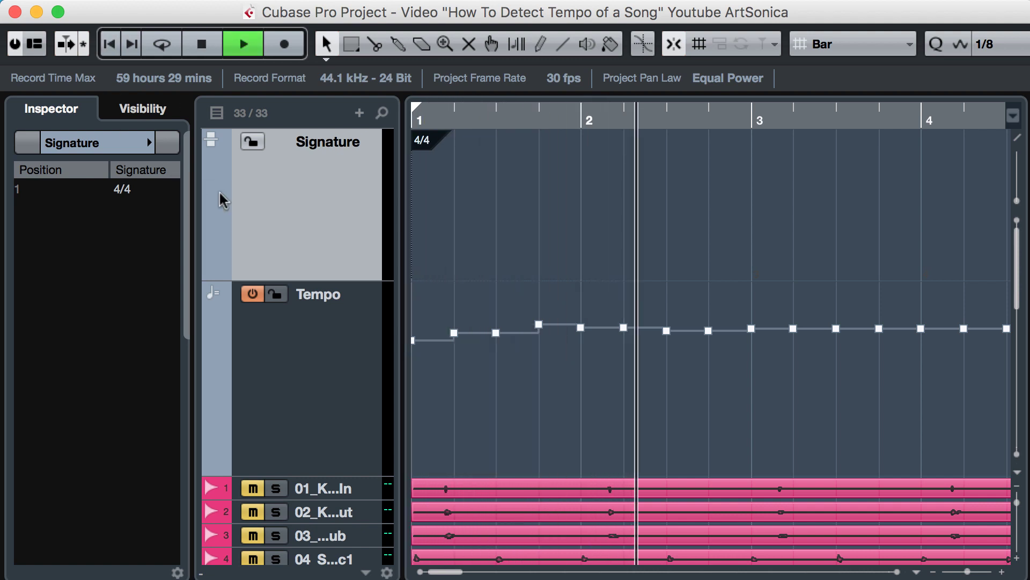
pyautogui.press('space')
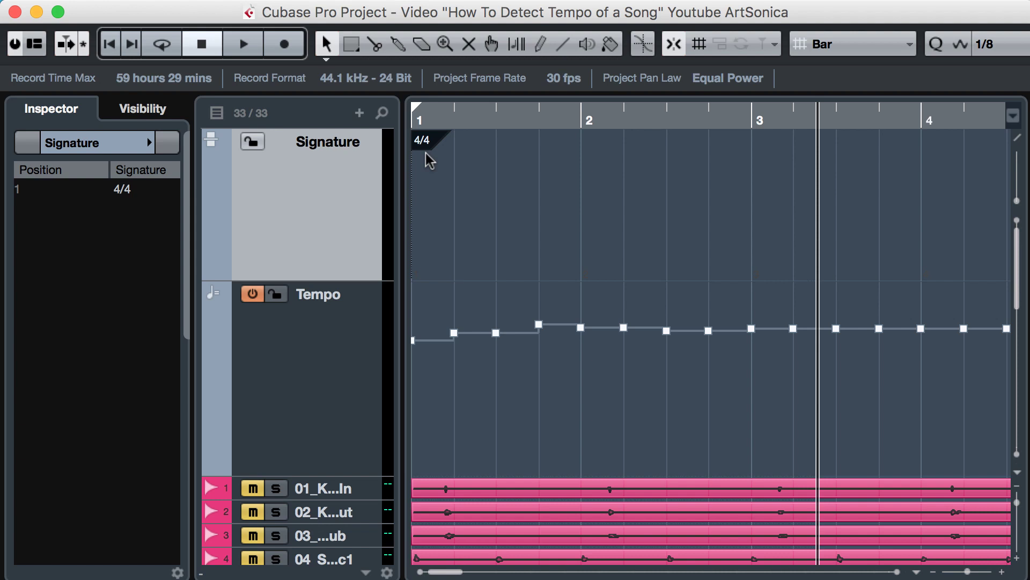
pyautogui.press('Home')
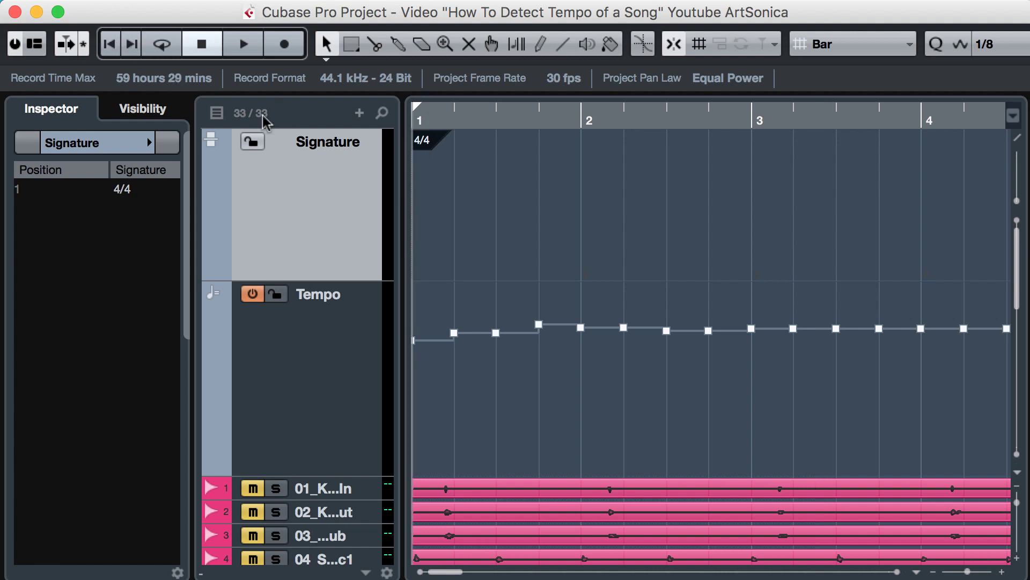
# Set the time signature at bar 1 back to 1/4 and briefly play the opening beats.
pyautogui.doubleClick(423, 143)
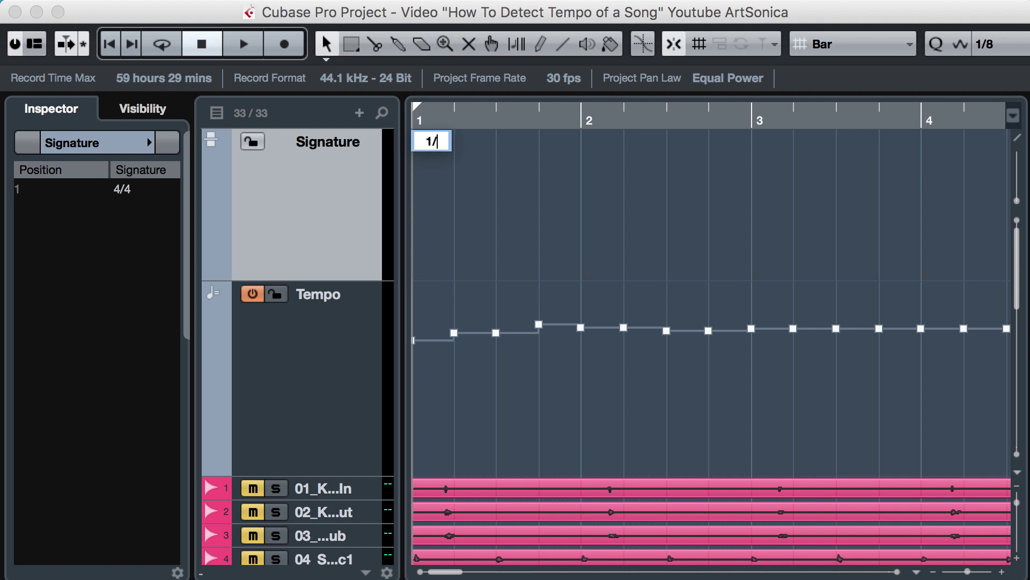
pyautogui.press('Return')
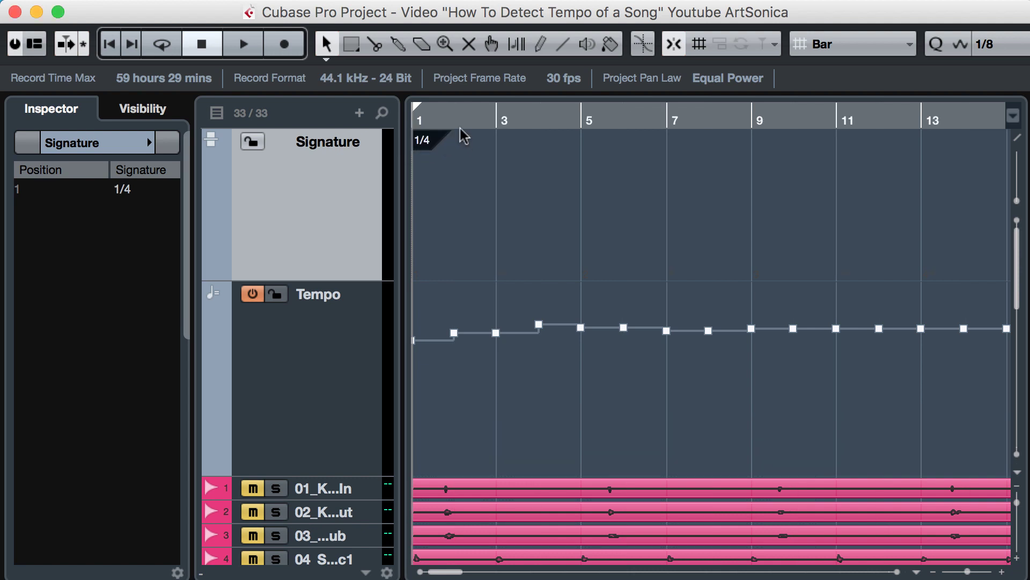
pyautogui.press('h')
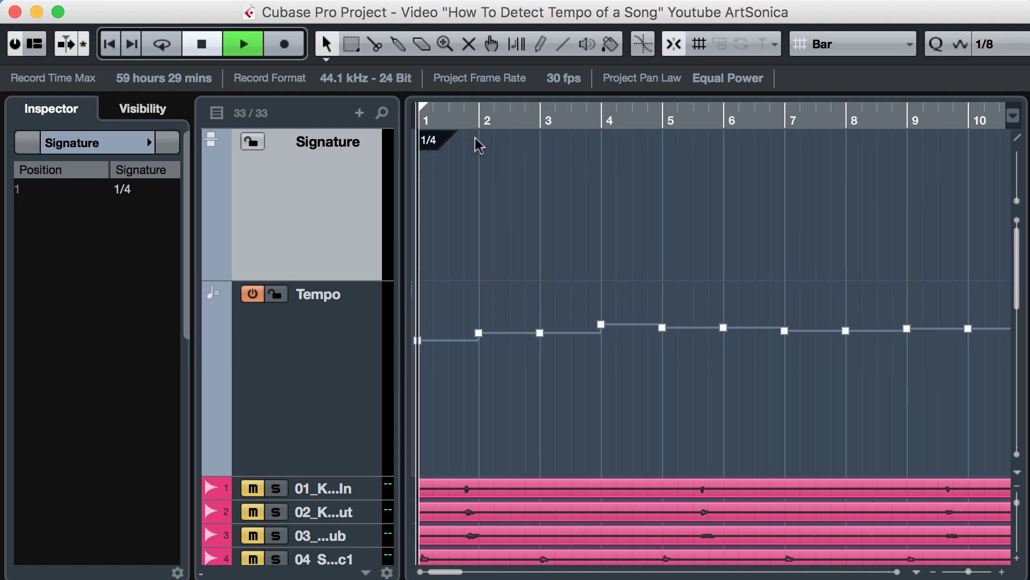
pyautogui.press('space')
pyautogui.press('space')
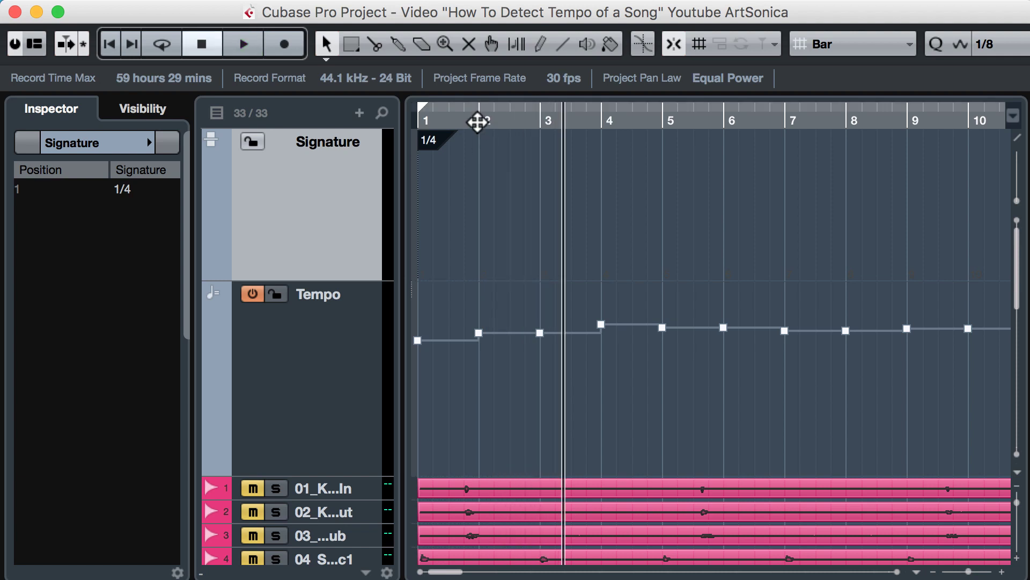
# Draw a new 4/4 time signature event at bar 2 on the Signature track.
pyautogui.click(481, 146)
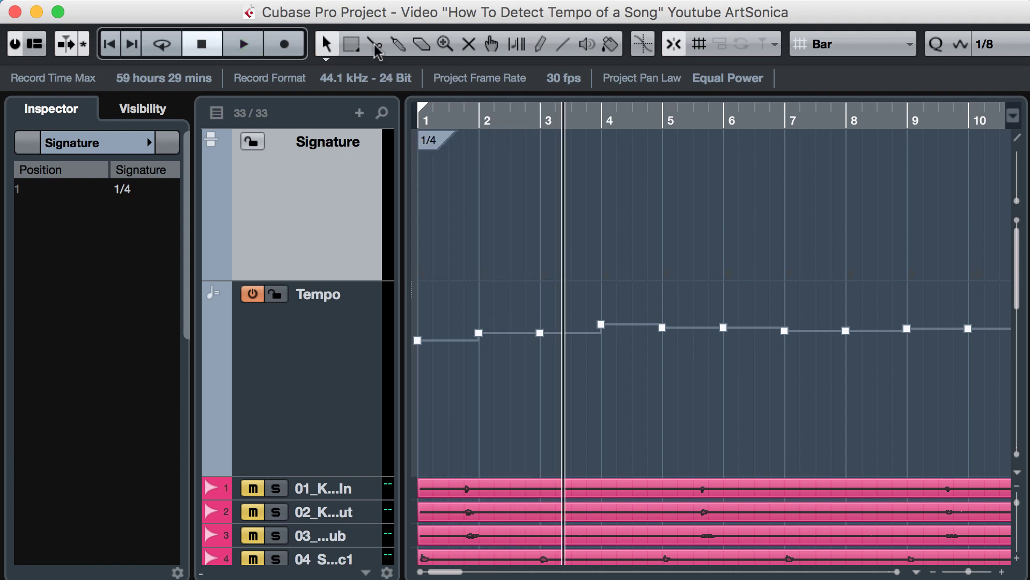
pyautogui.click(539, 43)
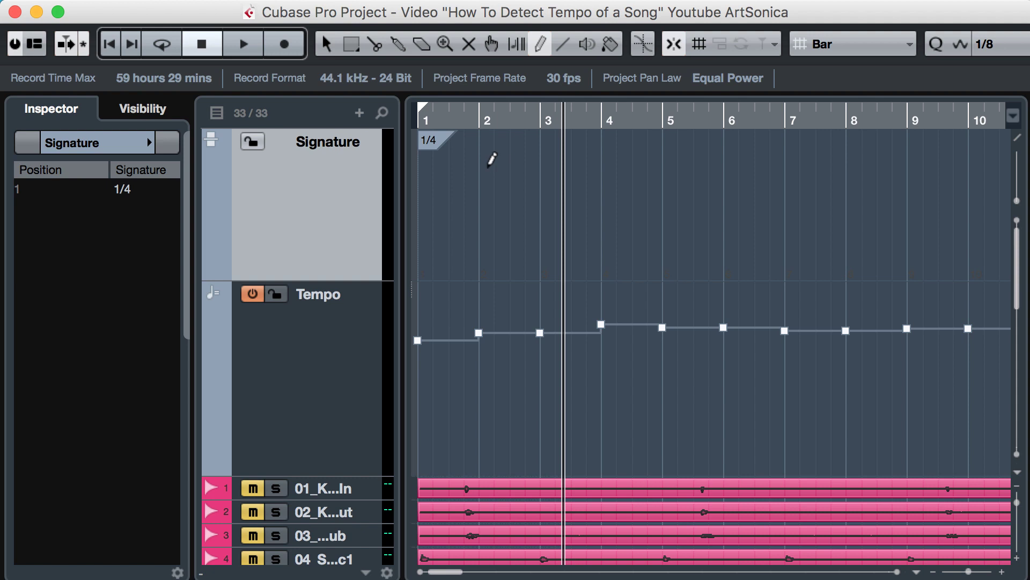
pyautogui.click(481, 133)
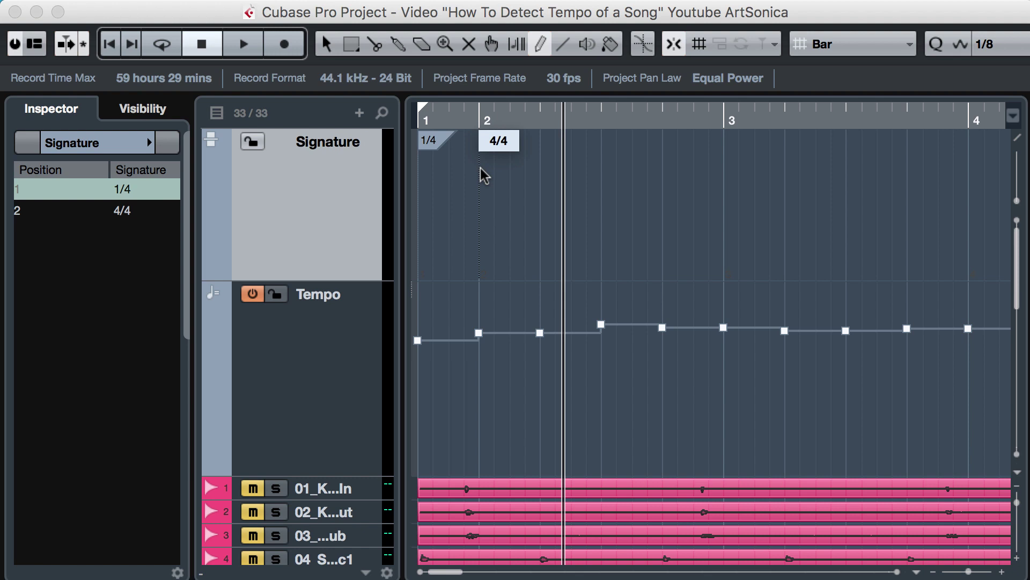
# Play the project from the start and check the click against the music across the 1/4 and 4/4 signatures.
pyautogui.press('Home')
pyautogui.press('space')
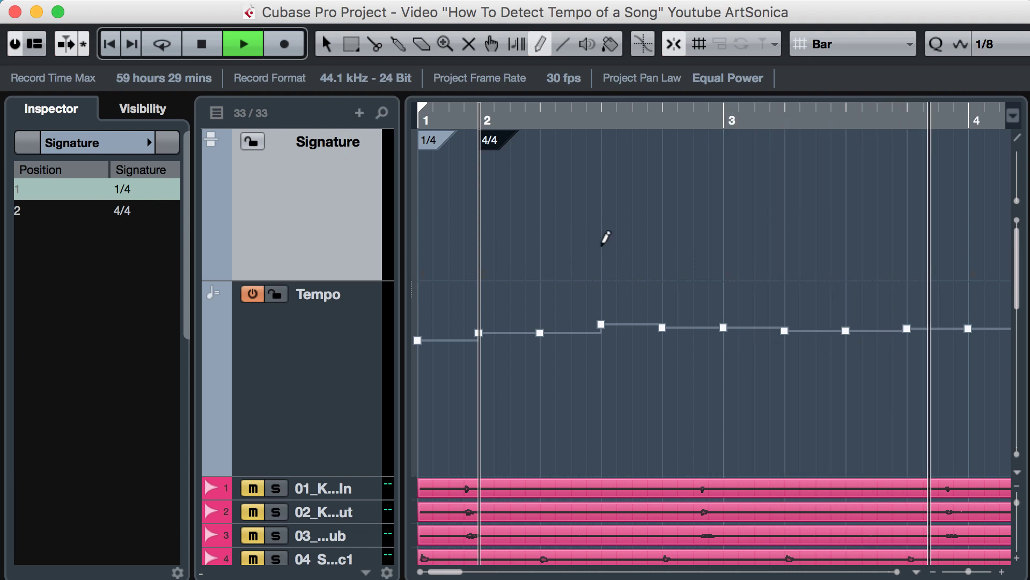
pyautogui.press('g')
pyautogui.press('g')
pyautogui.press('g')
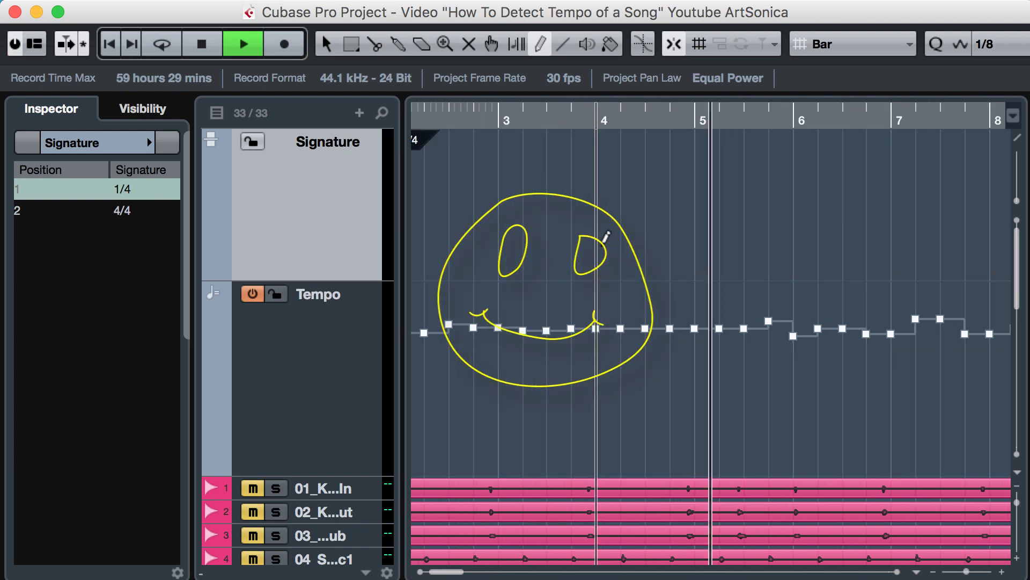
pyautogui.press('g')
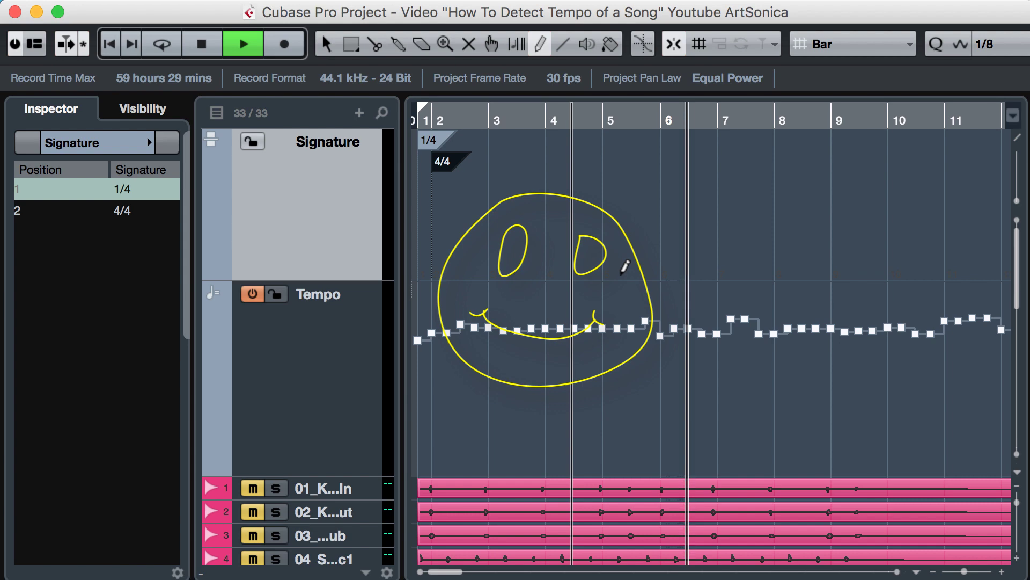
# Select the Tempo track, follow its tempo events during playback to the end of the song and stop.
pyautogui.click(351, 385)
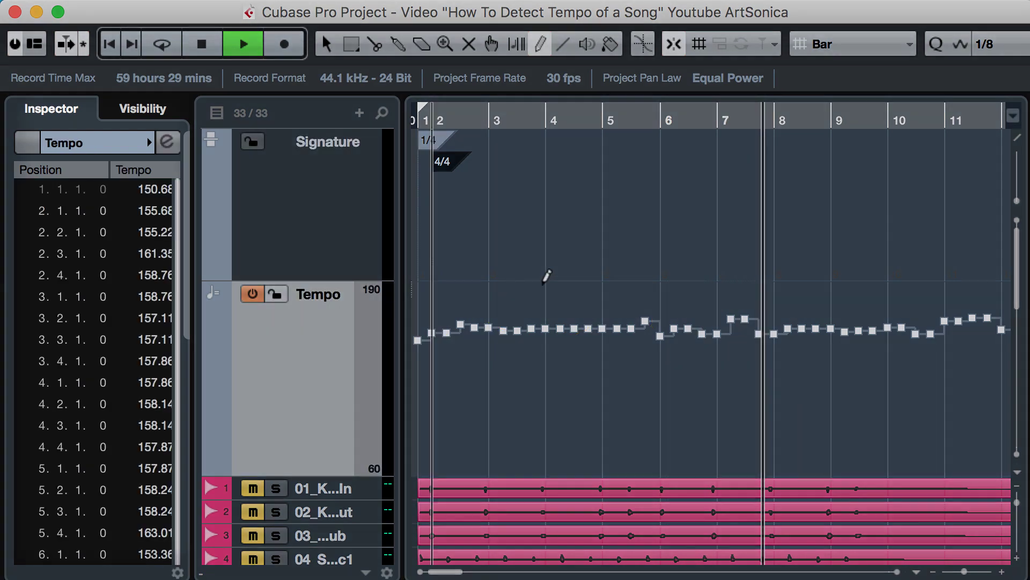
pyautogui.press('h')
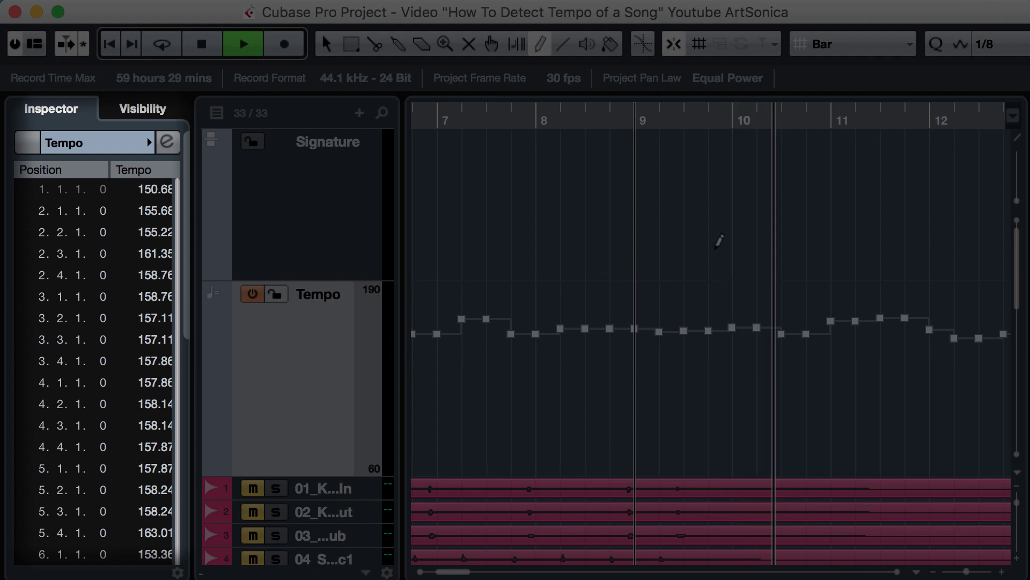
pyautogui.press('g')
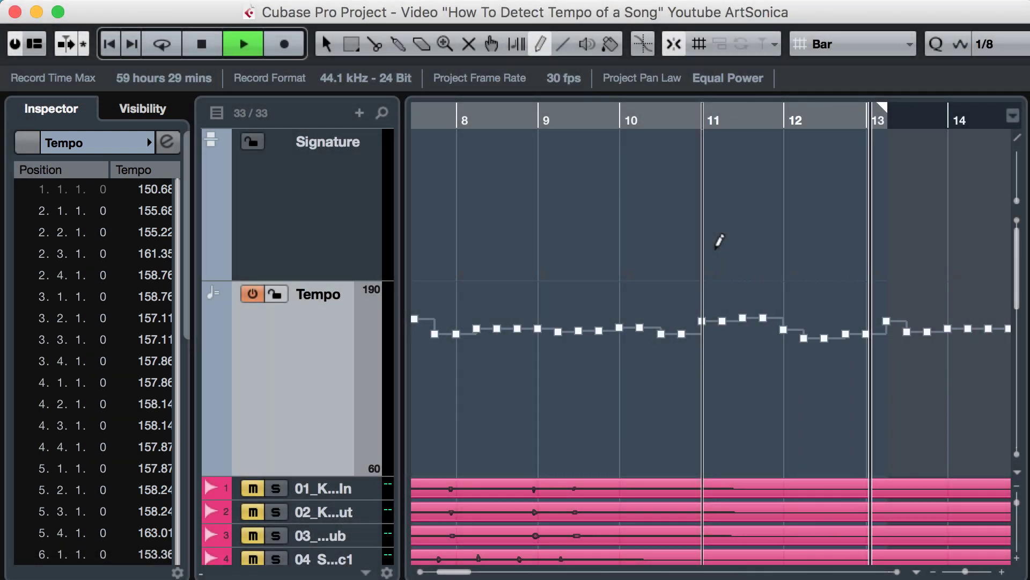
pyautogui.press('g')
pyautogui.press('g')
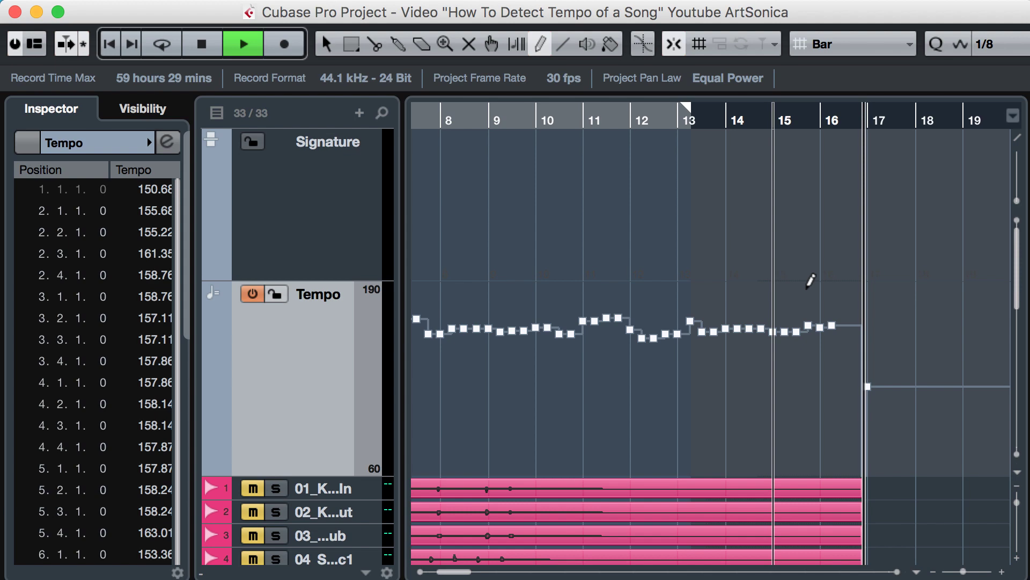
pyautogui.press('space')
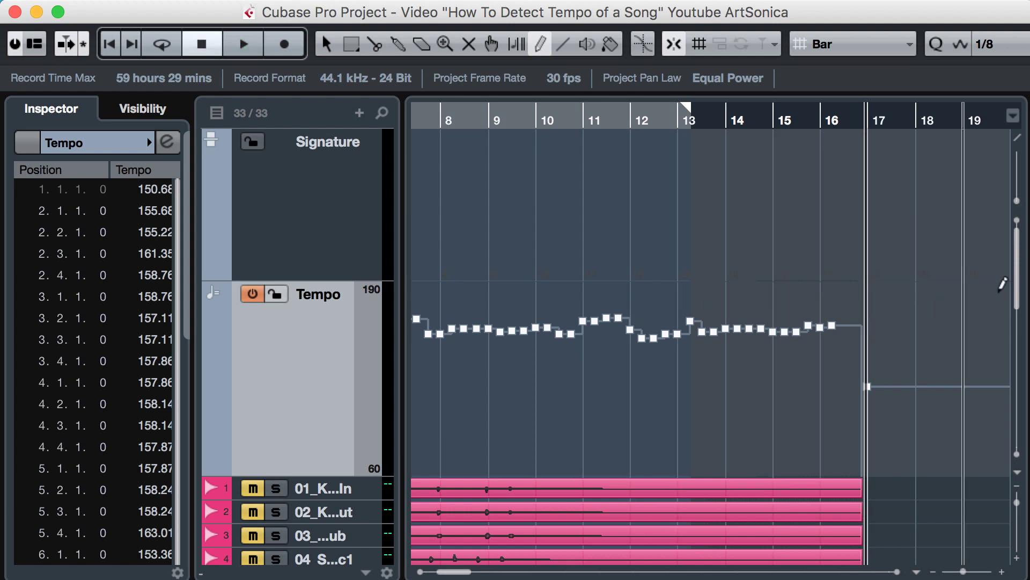
# Remove the Music Mixdown track from the project and confirm deleting its data.
pyautogui.moveTo(1023, 293); pyautogui.dragTo(1022, 450)
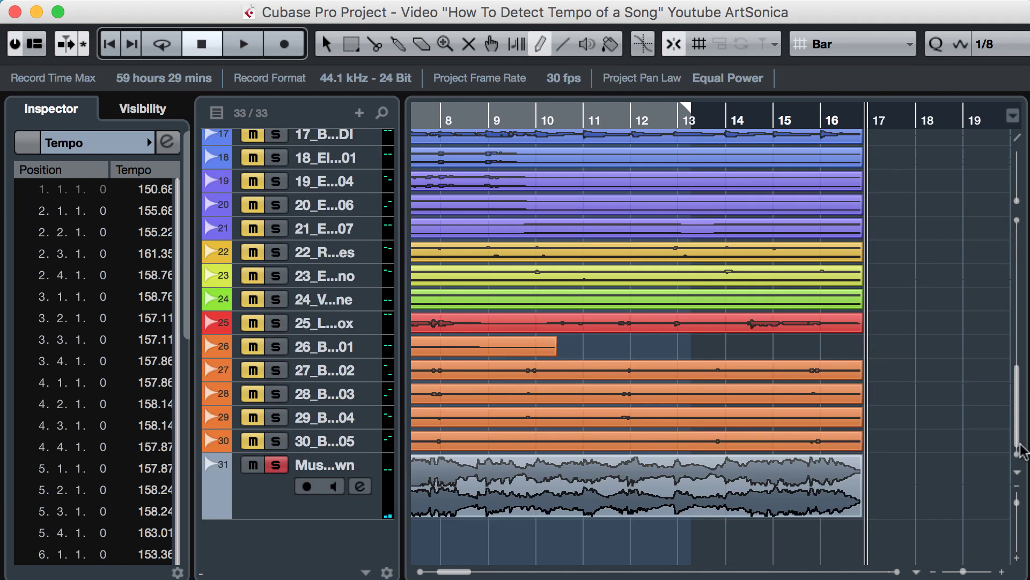
pyautogui.click(269, 511)
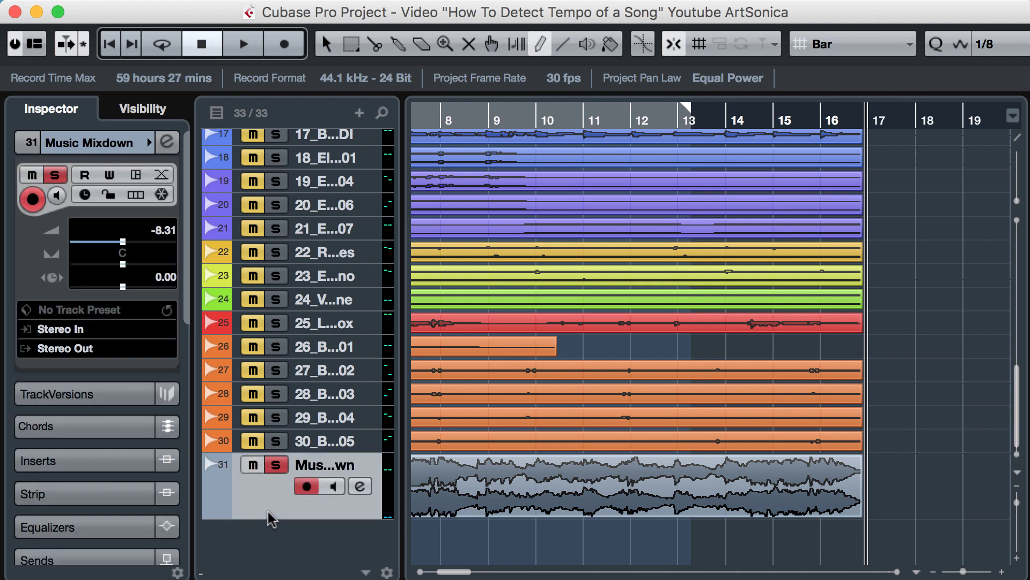
pyautogui.rightClick(268, 512)
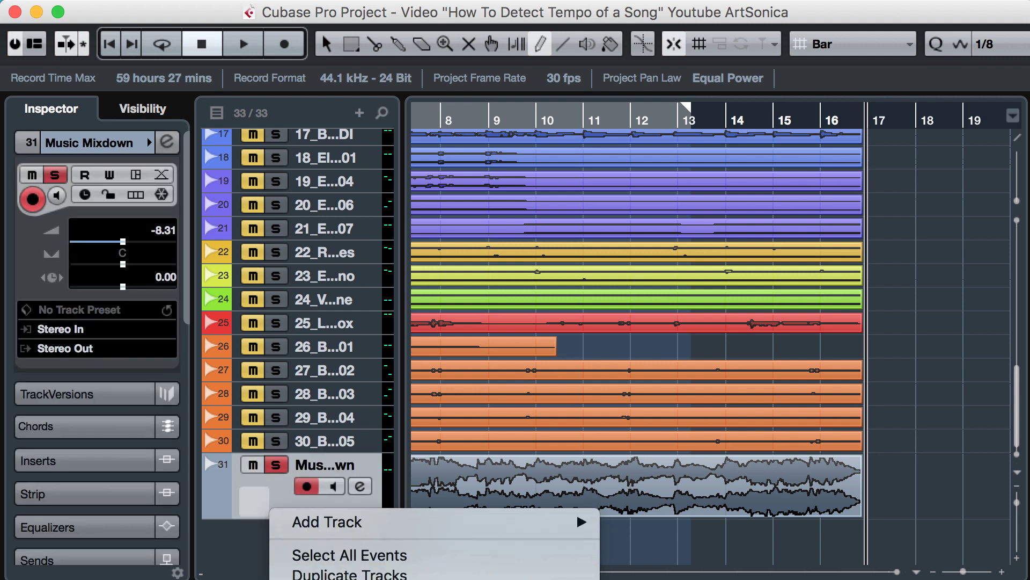
pyautogui.click(332, 578)
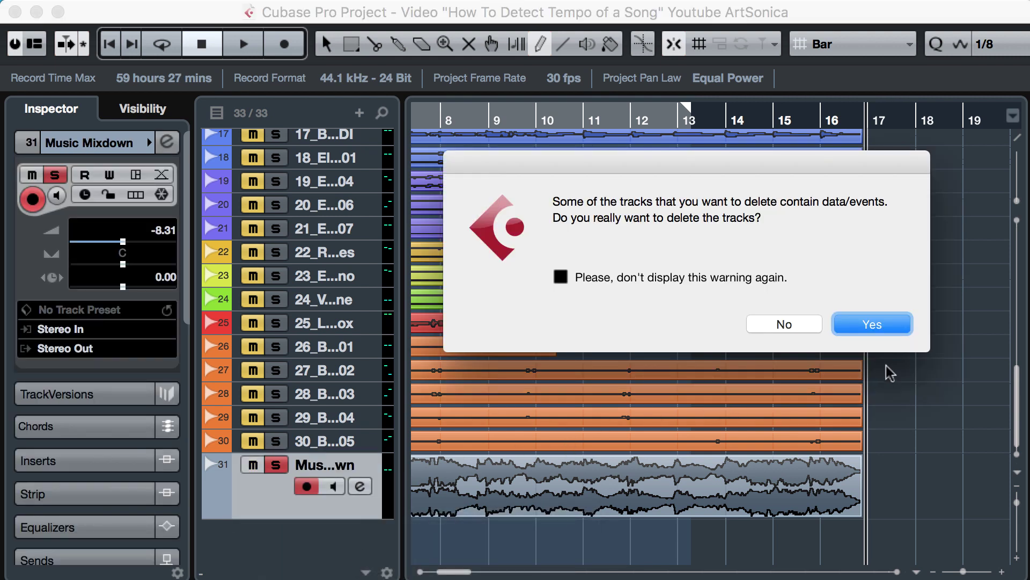
pyautogui.click(879, 324)
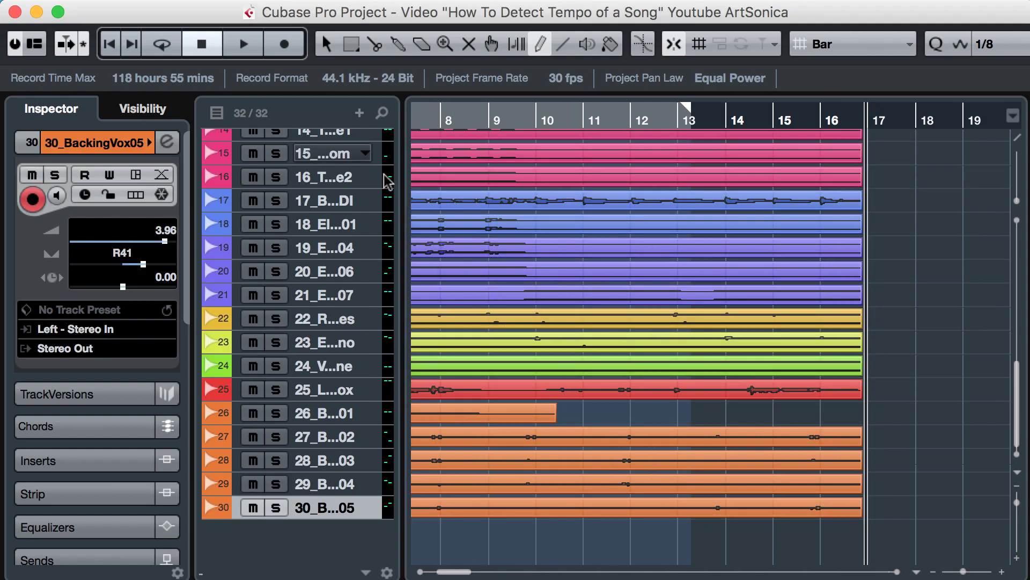
# Play all the multitrack audio from the start, follow it against the Signature and Tempo tracks to about bar 16 and stop.
pyautogui.press('Home')
pyautogui.press('space')
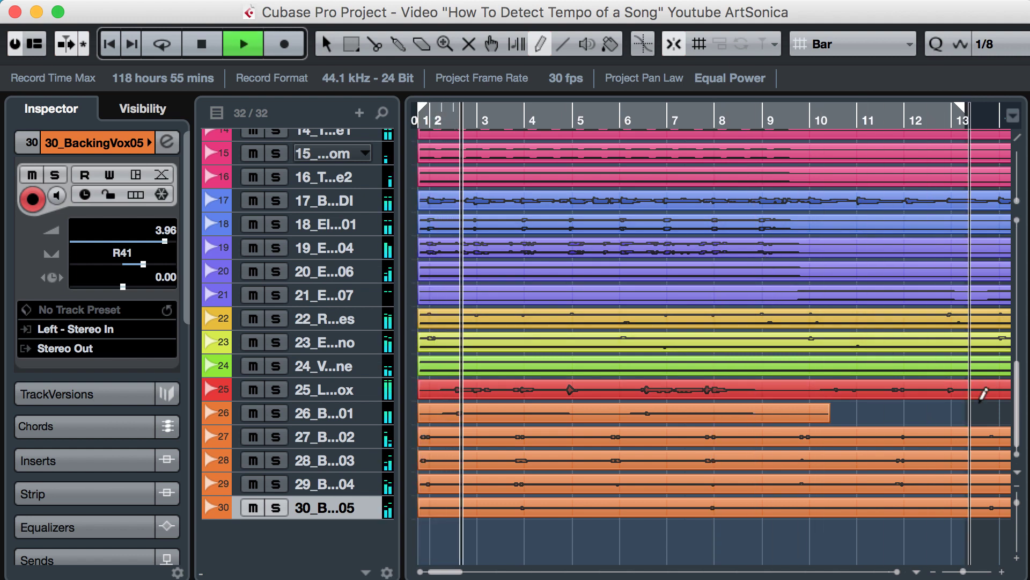
pyautogui.moveTo(1016, 408); pyautogui.dragTo(1013, 234)
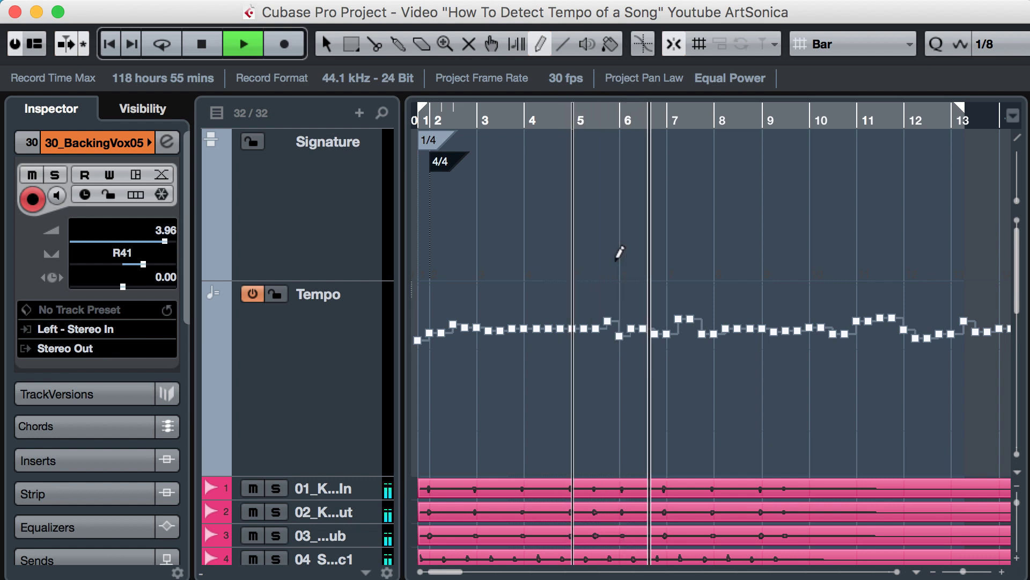
pyautogui.press('1')
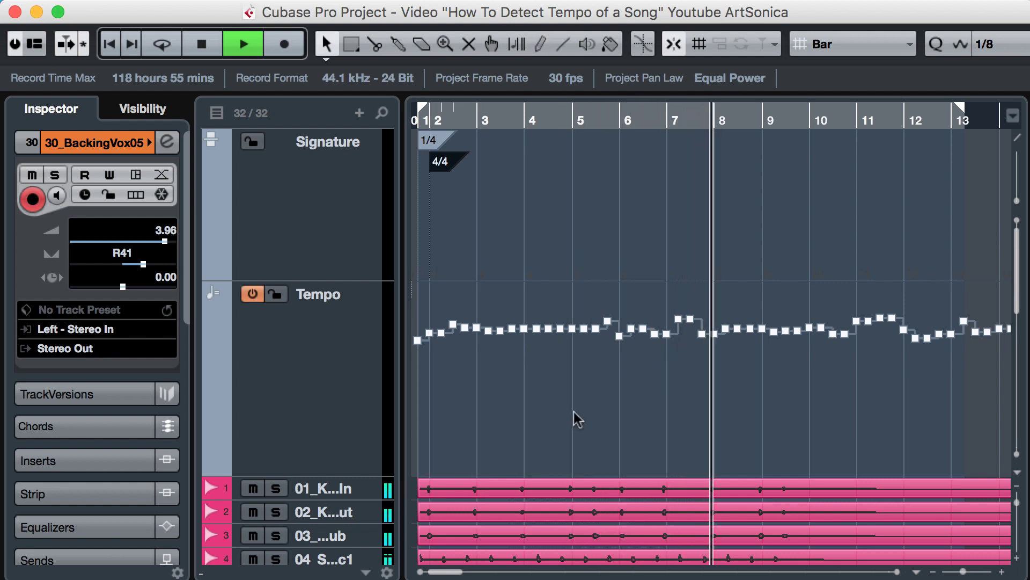
pyautogui.press('h')
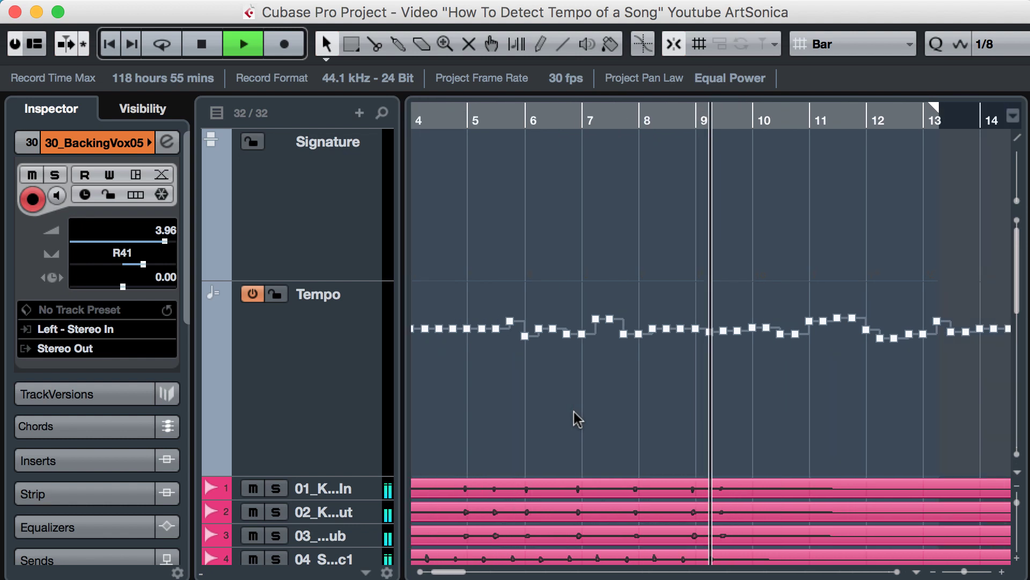
pyautogui.press('g')
pyautogui.press('g')
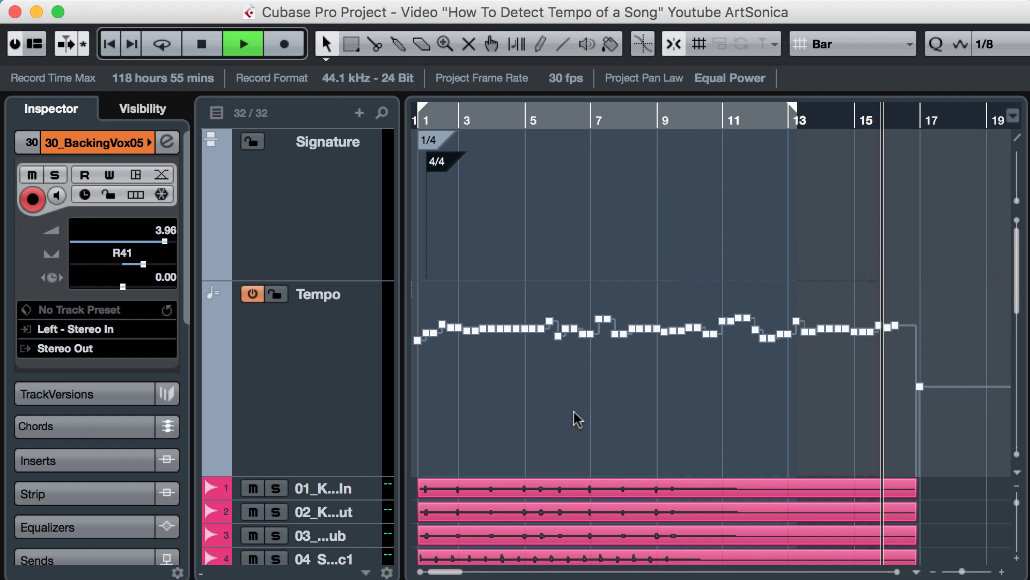
pyautogui.press('space')
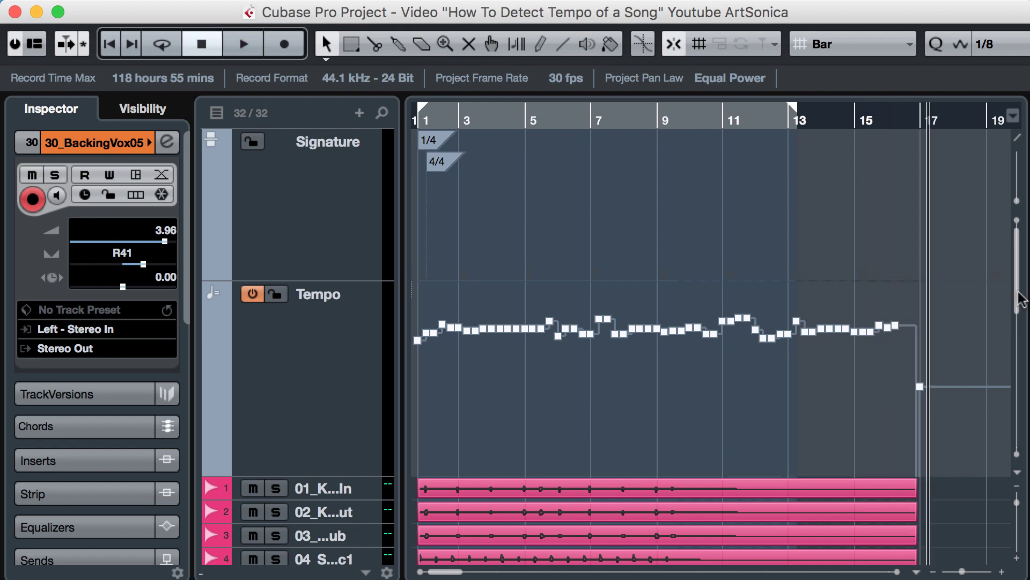
# Apply Set Definition From Tempo to all audio events, saving the definition in the project only with all tracks on musical time base.
pyautogui.moveTo(1021, 299); pyautogui.dragTo(1025, 440)
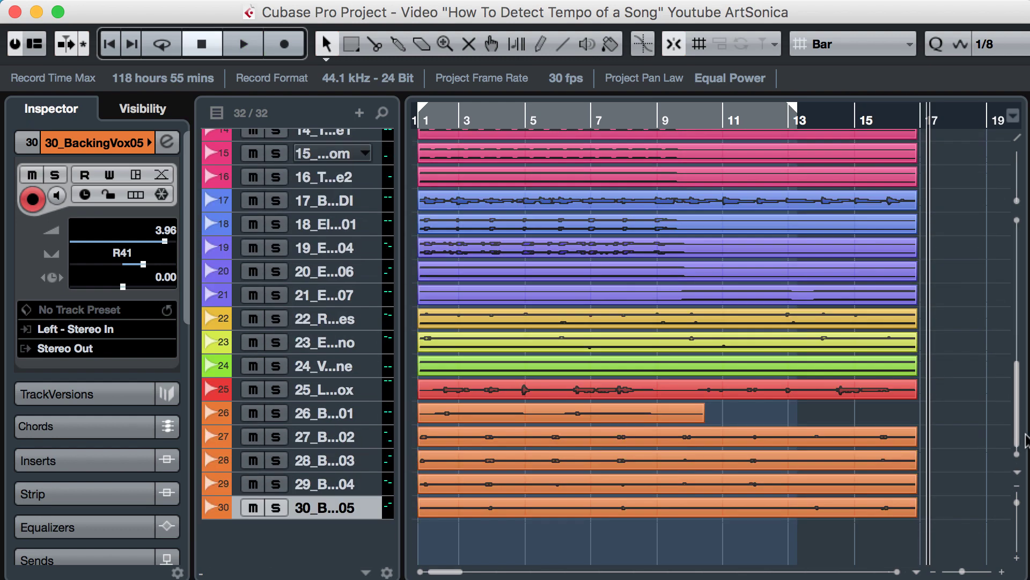
pyautogui.click(943, 524)
pyautogui.moveTo(1020, 416); pyautogui.dragTo(1016, 317)
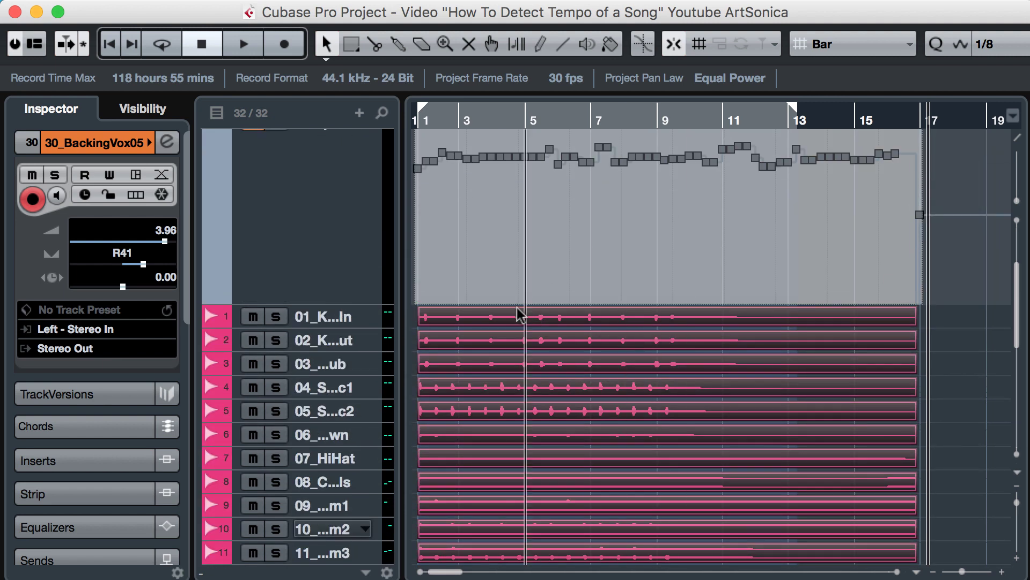
pyautogui.moveTo(284, 6)
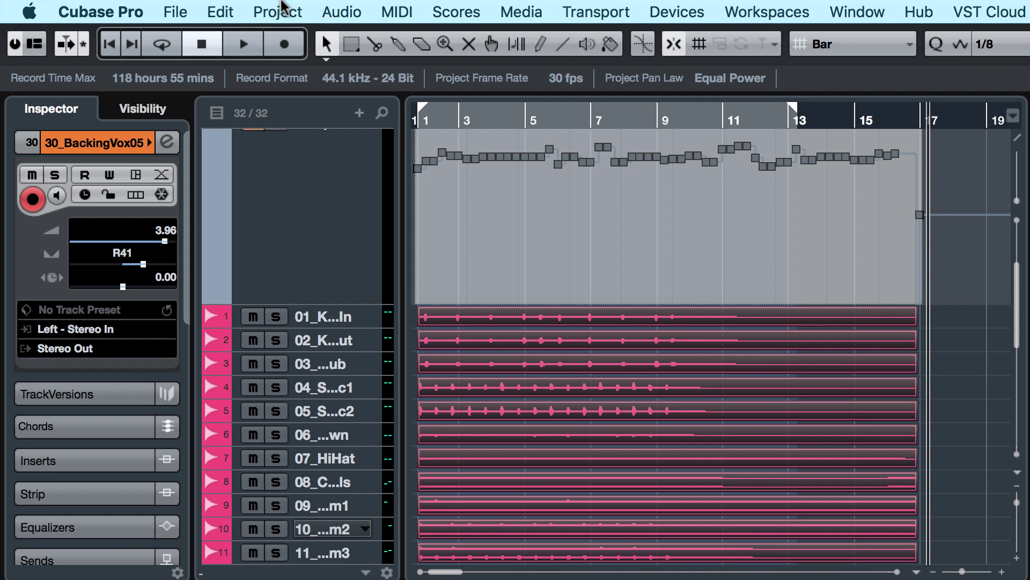
pyautogui.click(342, 12)
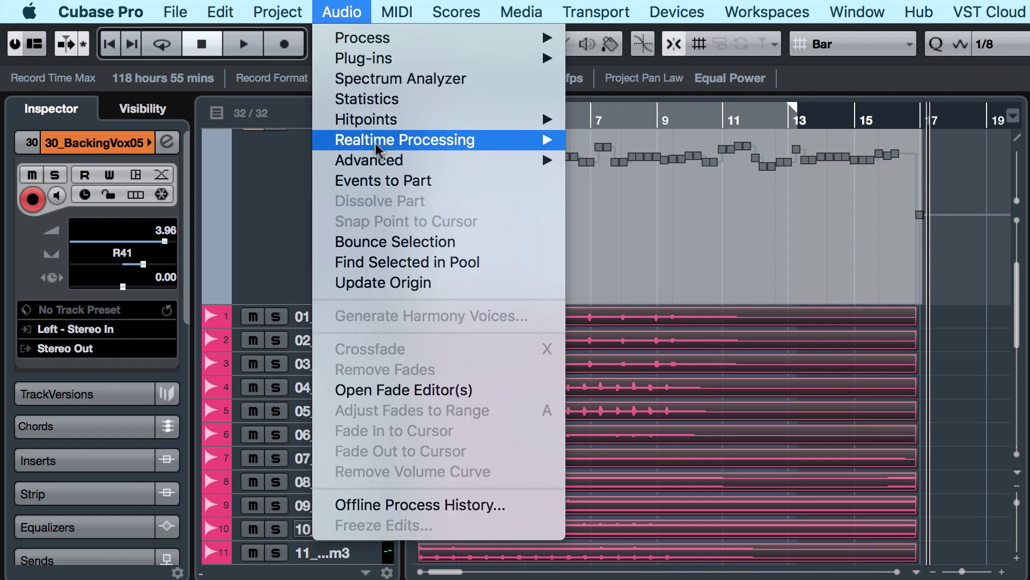
pyautogui.moveTo(386, 160)
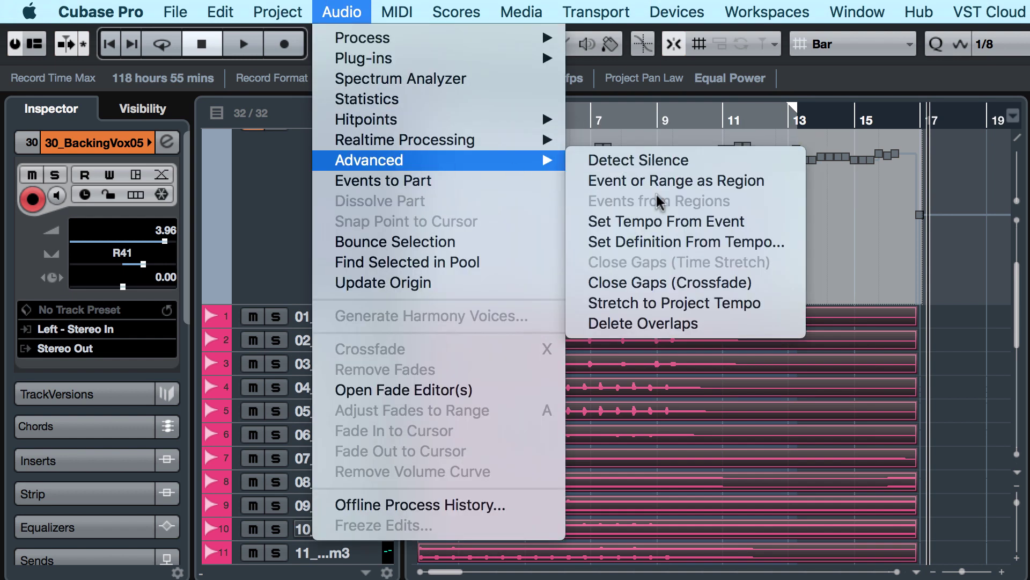
pyautogui.click(694, 244)
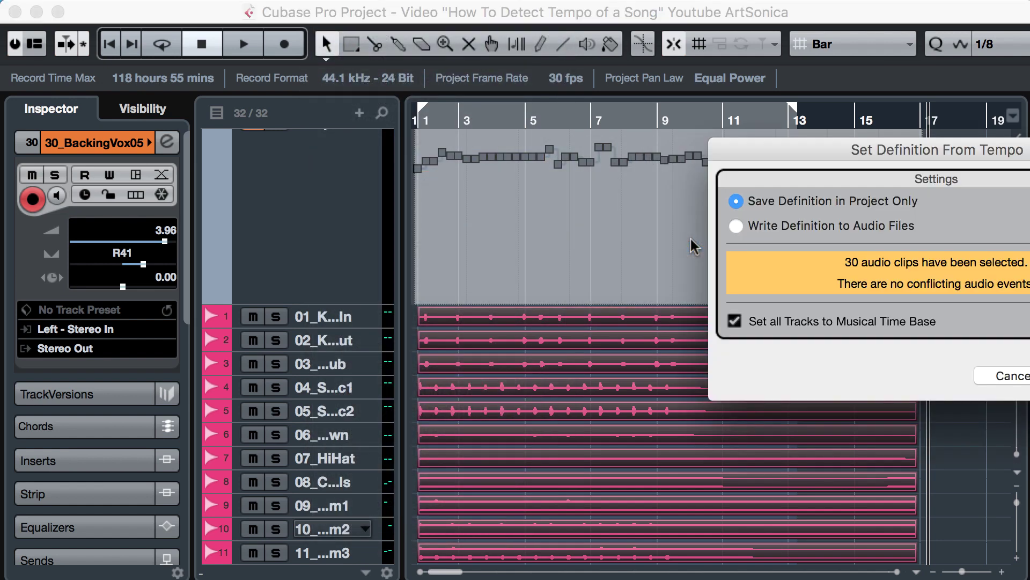
pyautogui.moveTo(790, 157); pyautogui.dragTo(452, 121)
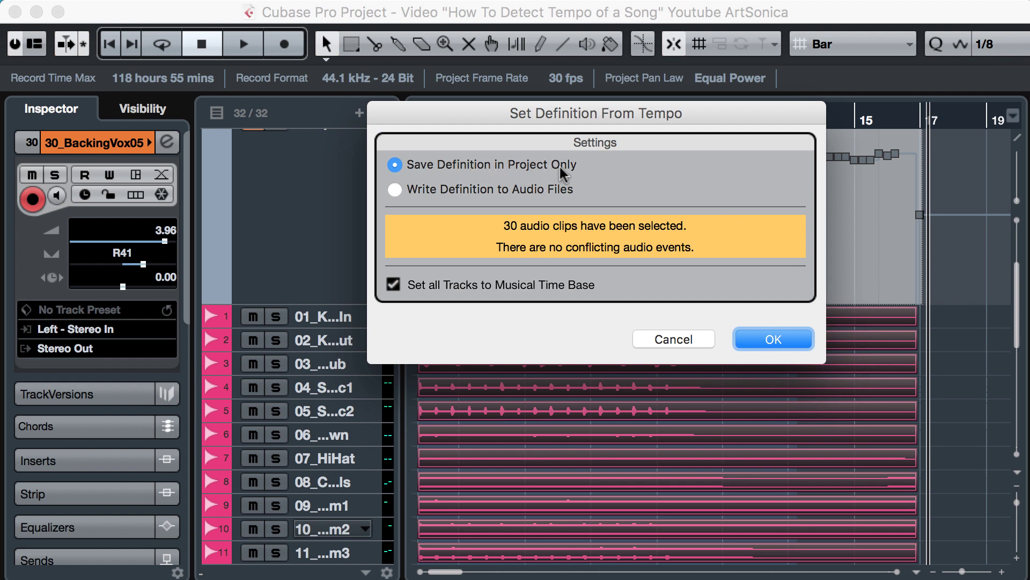
pyautogui.click(480, 190)
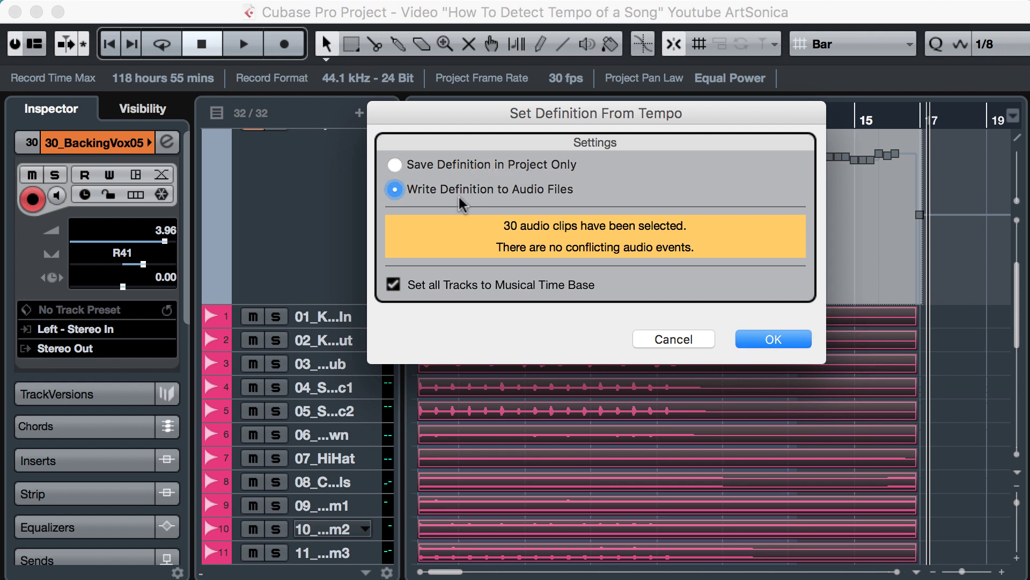
pyautogui.click(462, 163)
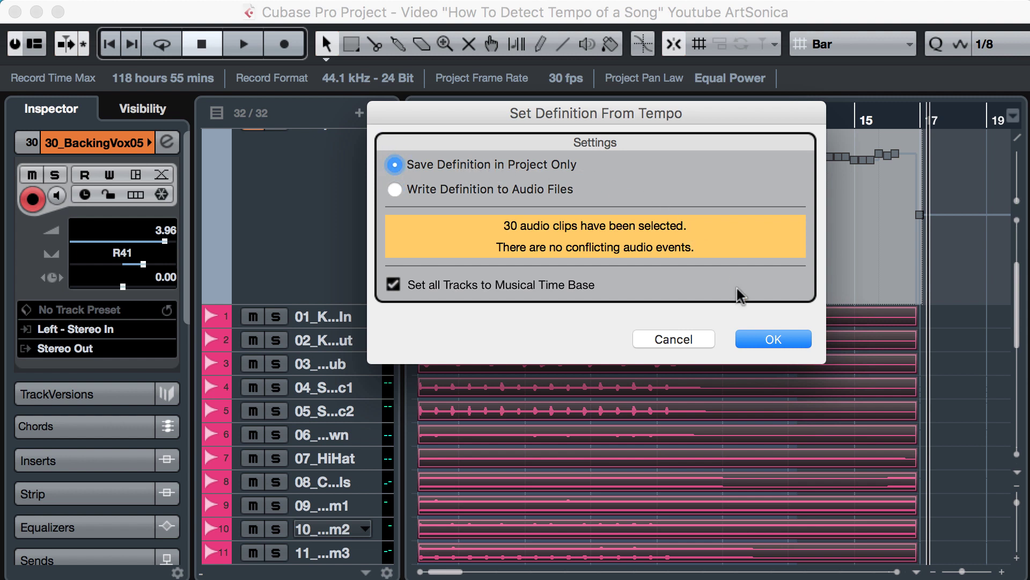
pyautogui.click(775, 341)
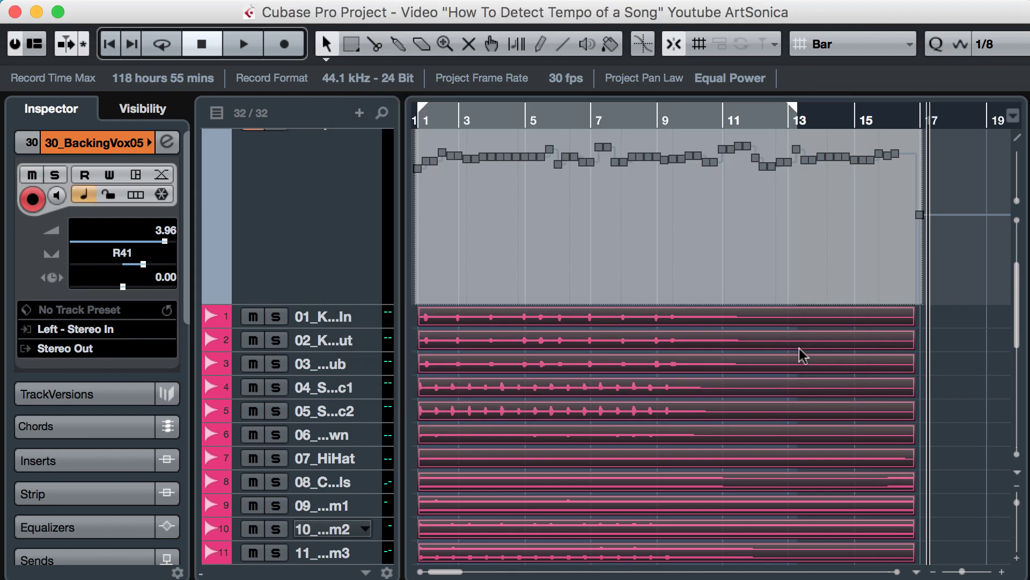
# Enlarge the track heights to examine the musical mode symbols on the audio events and clear the selection.
pyautogui.moveTo(1017, 321); pyautogui.dragTo(998, 420)
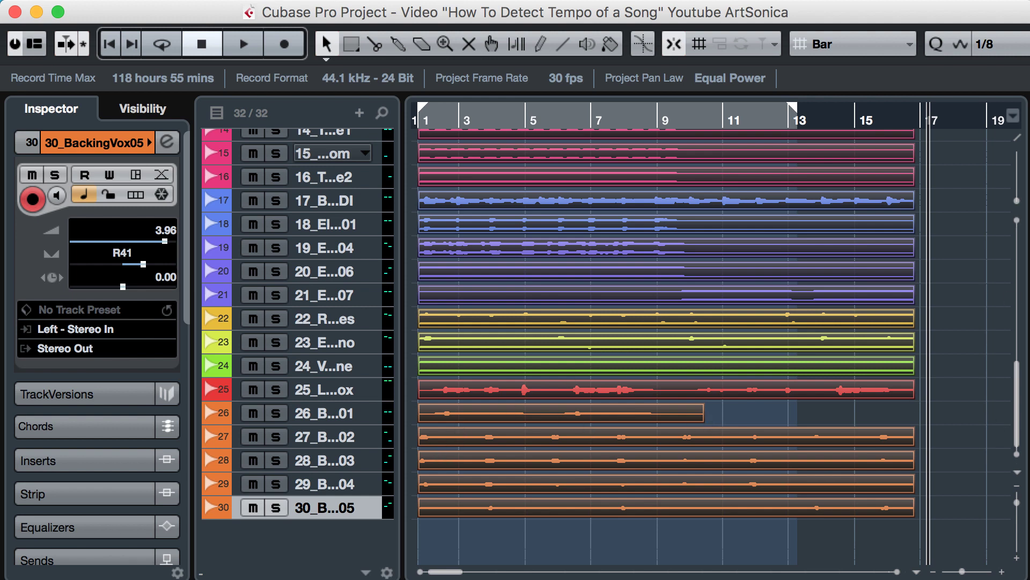
pyautogui.moveTo(1023, 378); pyautogui.dragTo(1017, 225)
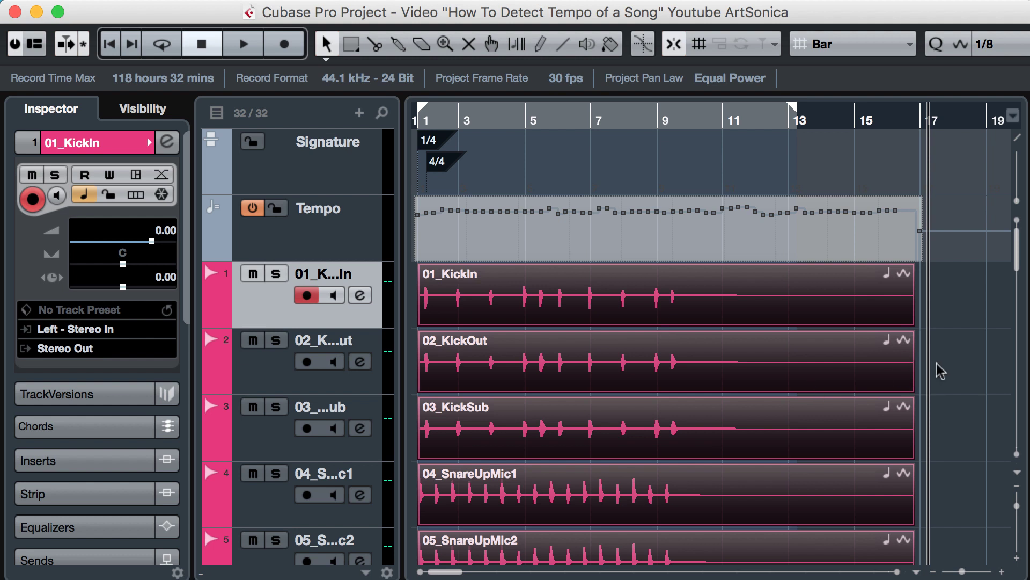
pyautogui.press('super+a')
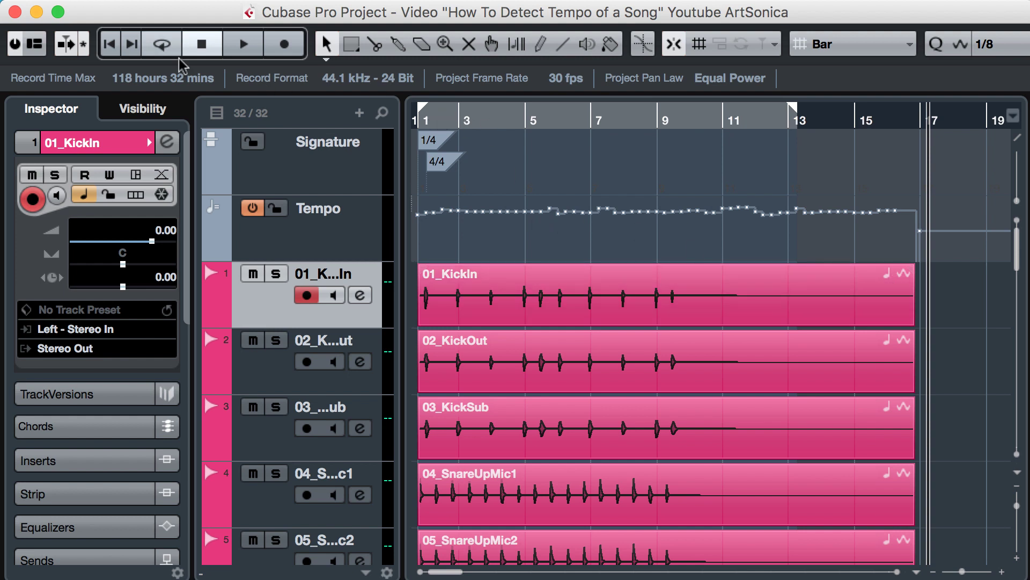
# Play the project from the start, raise the audio click's Hi level in Metronome Setup, listen against the click and stop.
pyautogui.click(109, 43)
pyautogui.click(462, 198)
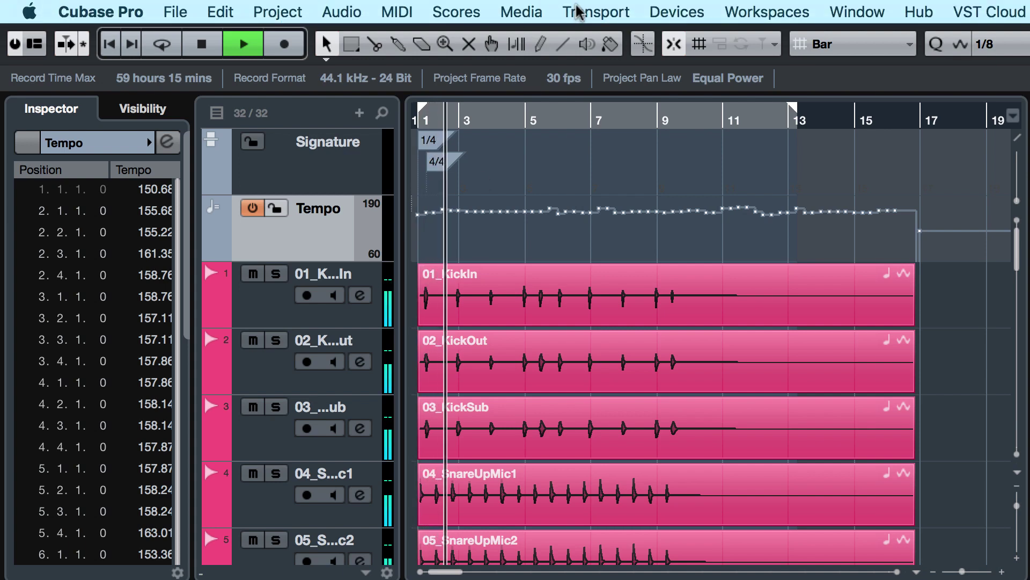
pyautogui.click(580, 13)
pyautogui.click(625, 354)
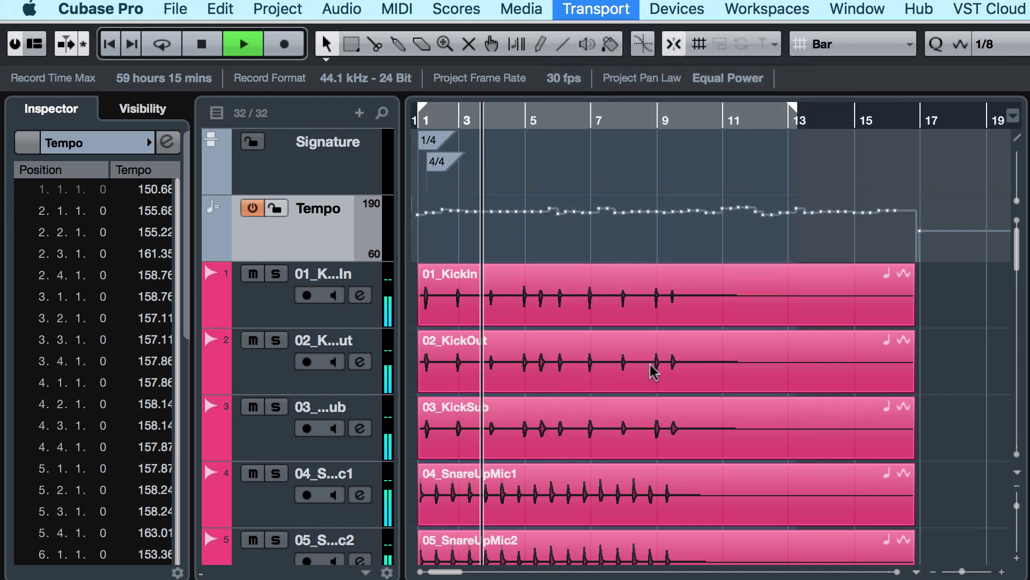
pyautogui.moveTo(895, 433); pyautogui.dragTo(926, 435)
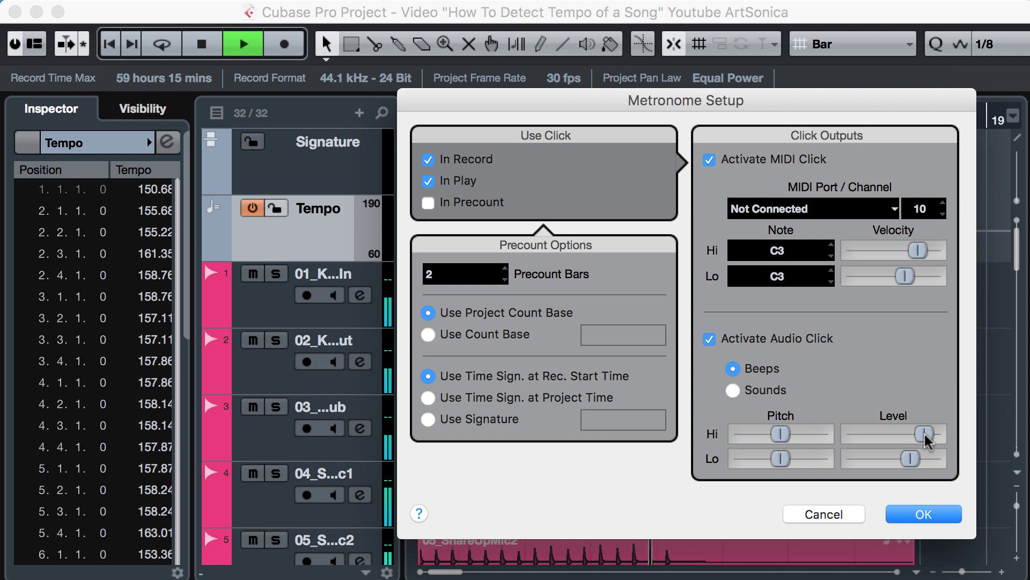
pyautogui.click(924, 515)
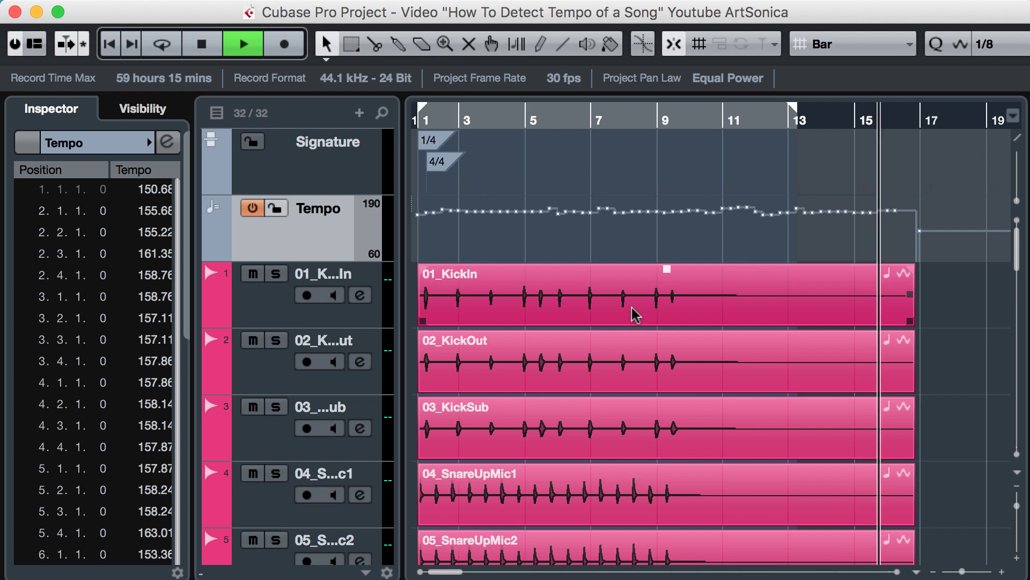
pyautogui.press('space')
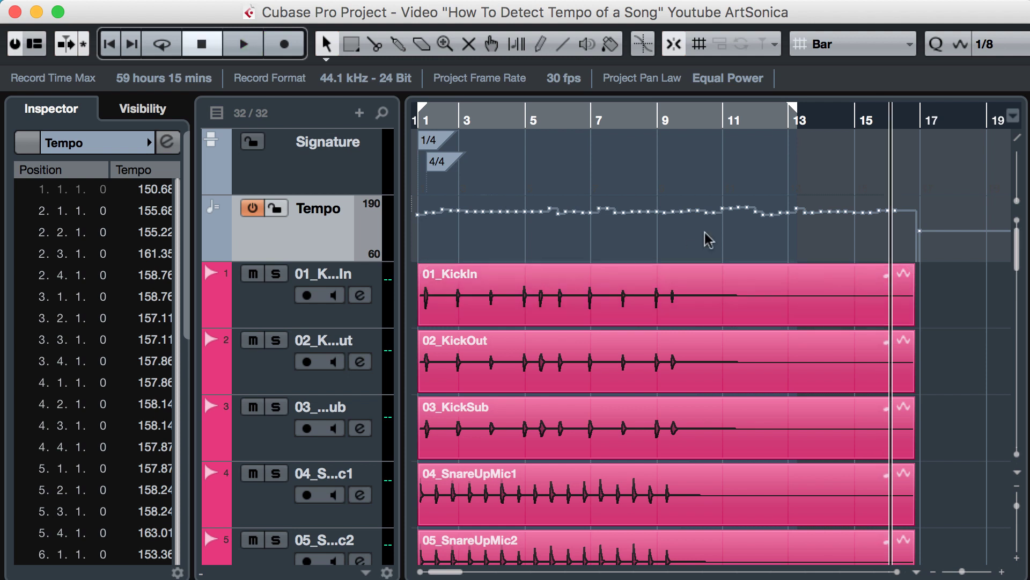
# Select all events on the Tempo track and flatten them to one constant tempo of about 155.86 BPM.
pyautogui.rightClick(289, 253)
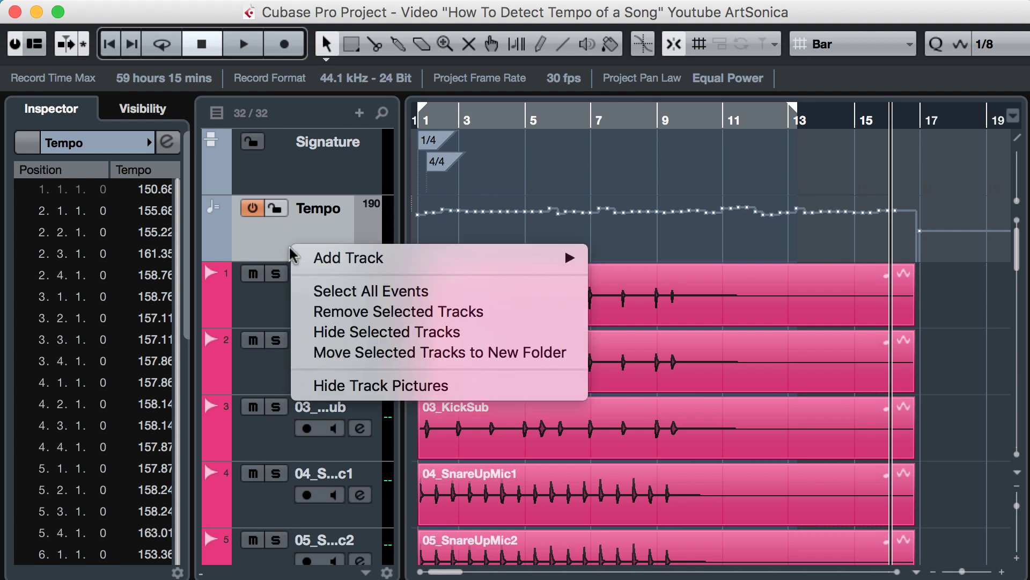
pyautogui.click(367, 285)
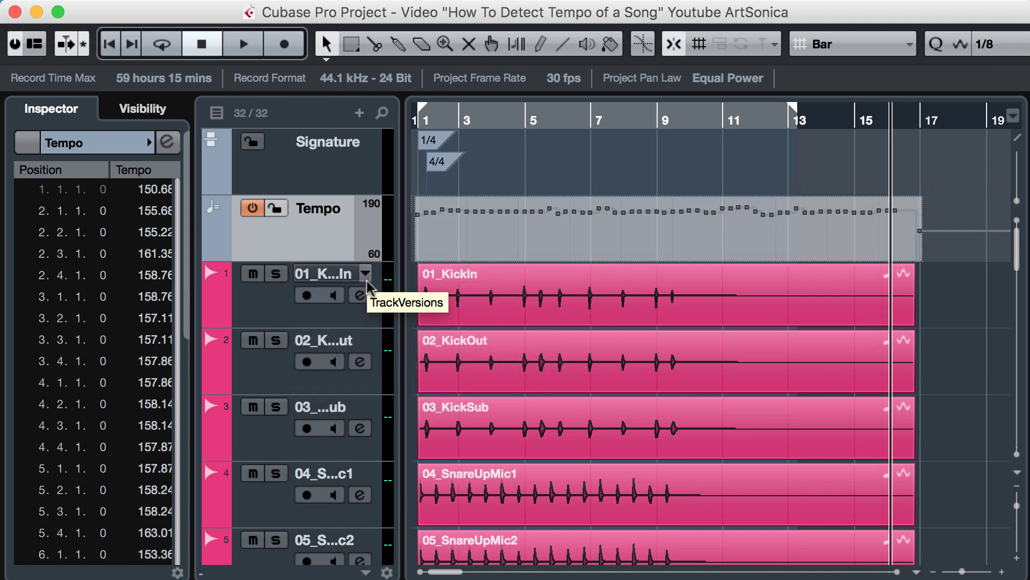
pyautogui.moveTo(547, 222)
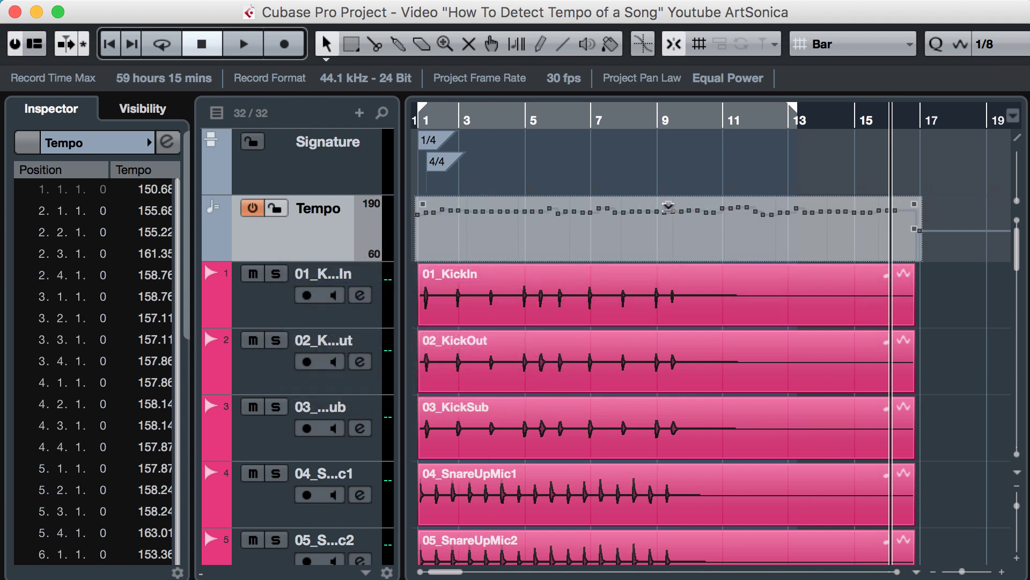
pyautogui.moveTo(669, 202)
pyautogui.mouseDown()
pyautogui.moveTo(669, 175)
pyautogui.moveTo(669, 221)
pyautogui.mouseUp()
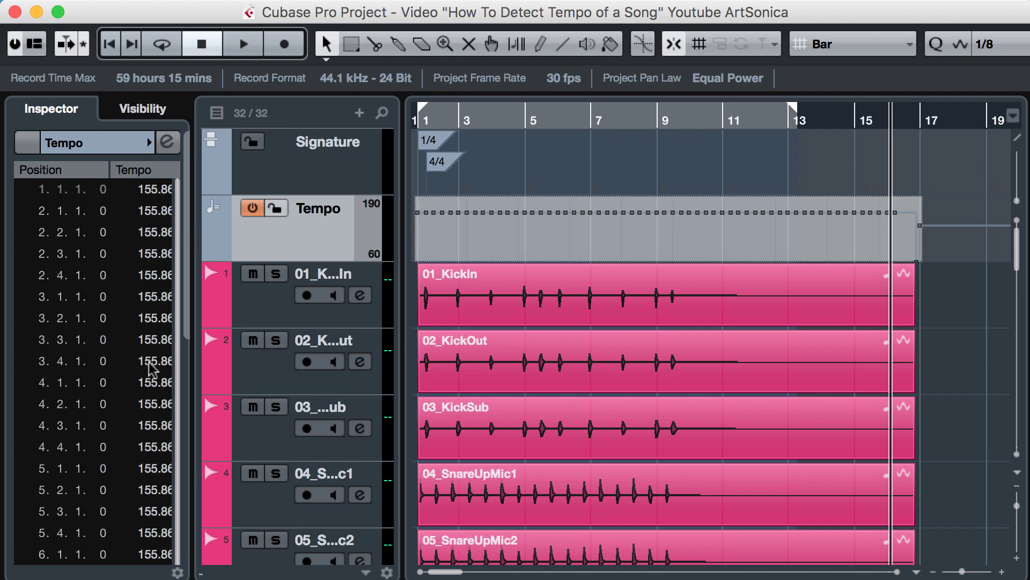
# Play the project from the start at the constant tempo, stop near bar 15 and inspect the tempo events around bars 13 to 16.
pyautogui.press('.')
pyautogui.press('space')
pyautogui.click(616, 303)
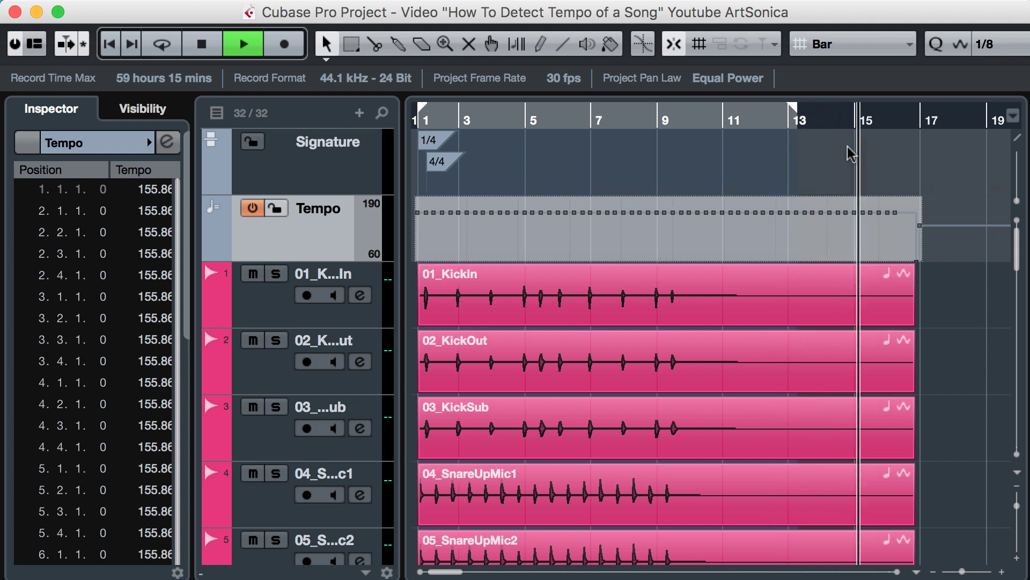
pyautogui.press('space')
pyautogui.click(842, 123)
pyautogui.moveTo(842, 123); pyautogui.dragTo(663, 197)
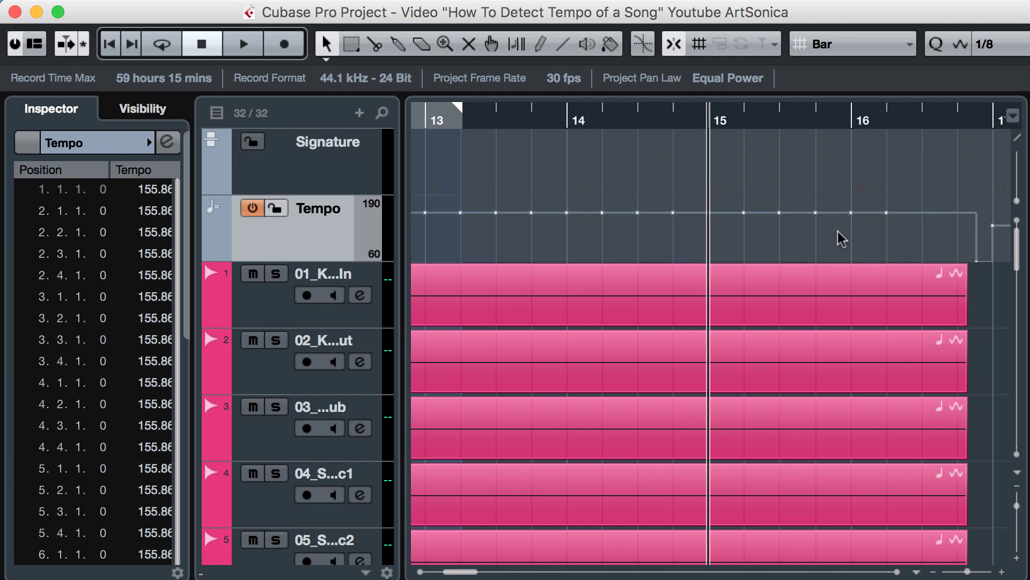
# Play the project from bar 14 and stop before bar 16 to listen to the song's ending.
pyautogui.click(565, 118)
pyautogui.press('space')
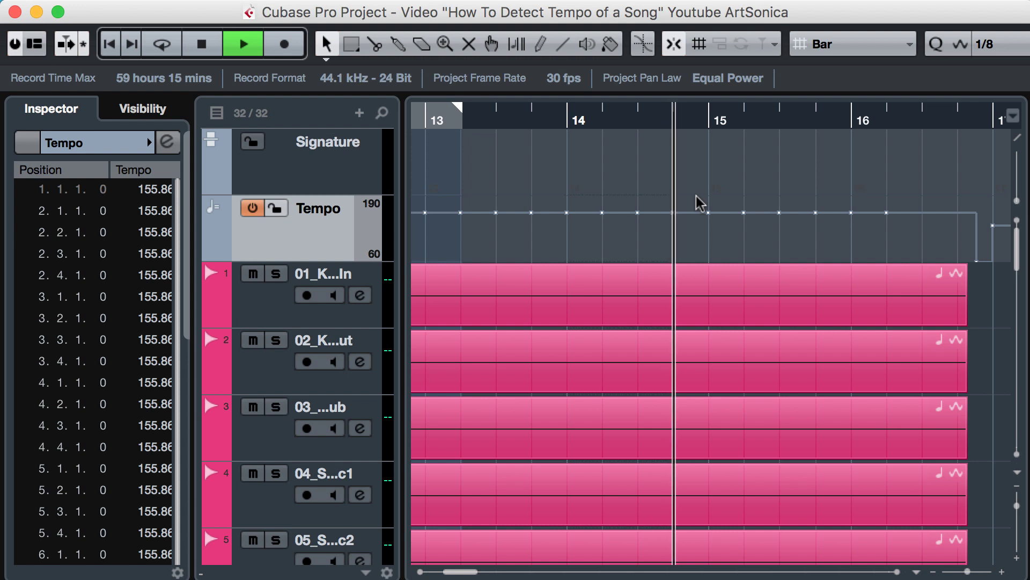
pyautogui.press('space')
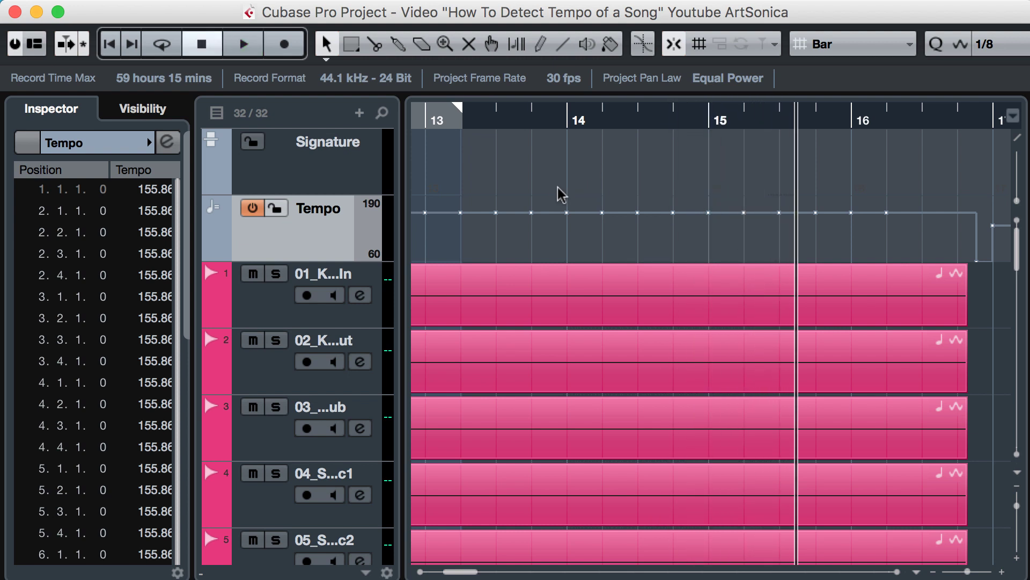
# Slope the tempo events from bar 14 to bar 16 downward into a gradual slowdown and play that passage from bar 13.
pyautogui.moveTo(561, 196); pyautogui.dragTo(918, 243)
pyautogui.moveTo(885, 204); pyautogui.dragTo(884, 253)
pyautogui.click(425, 115)
pyautogui.press('space')
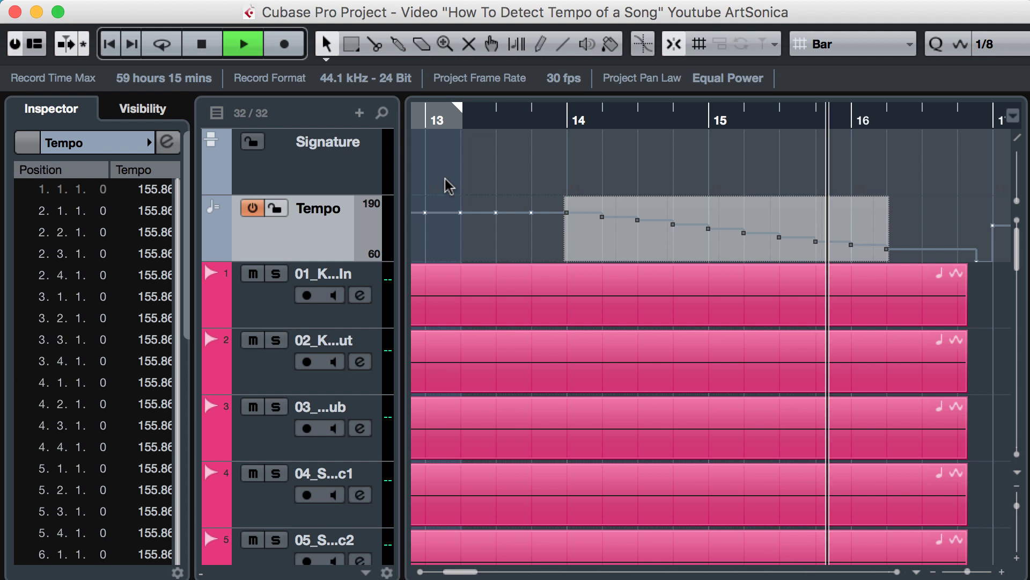
pyautogui.press('space')
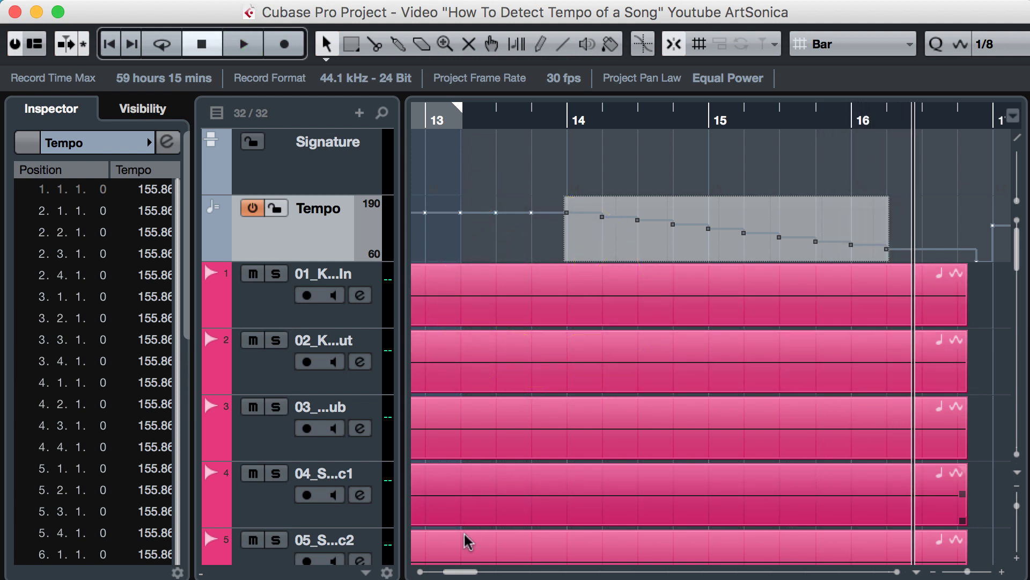
# Go back to the opening bars of the project, play from there and stop at bar 6.
pyautogui.moveTo(464, 573); pyautogui.dragTo(436, 573)
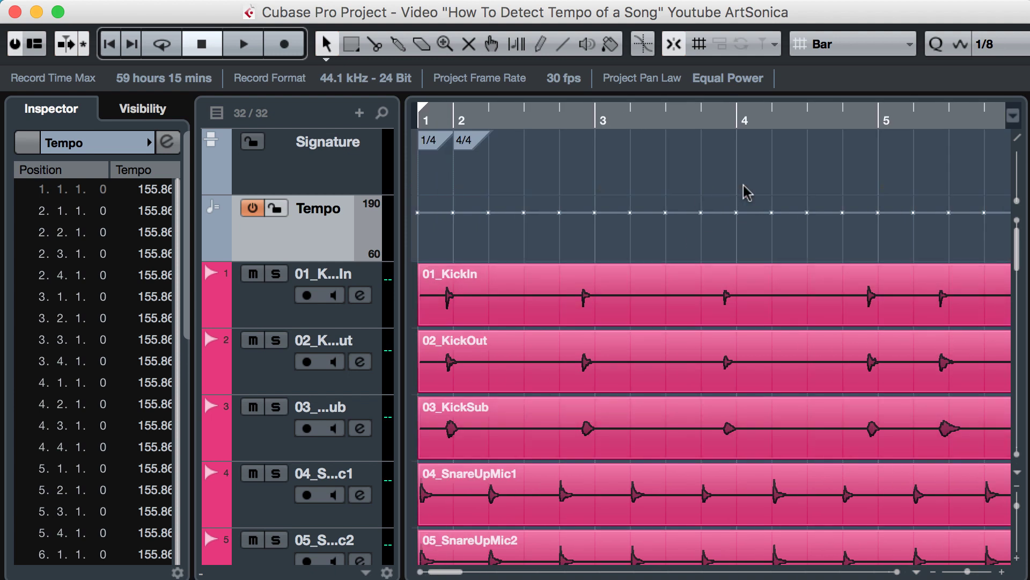
pyautogui.press('space')
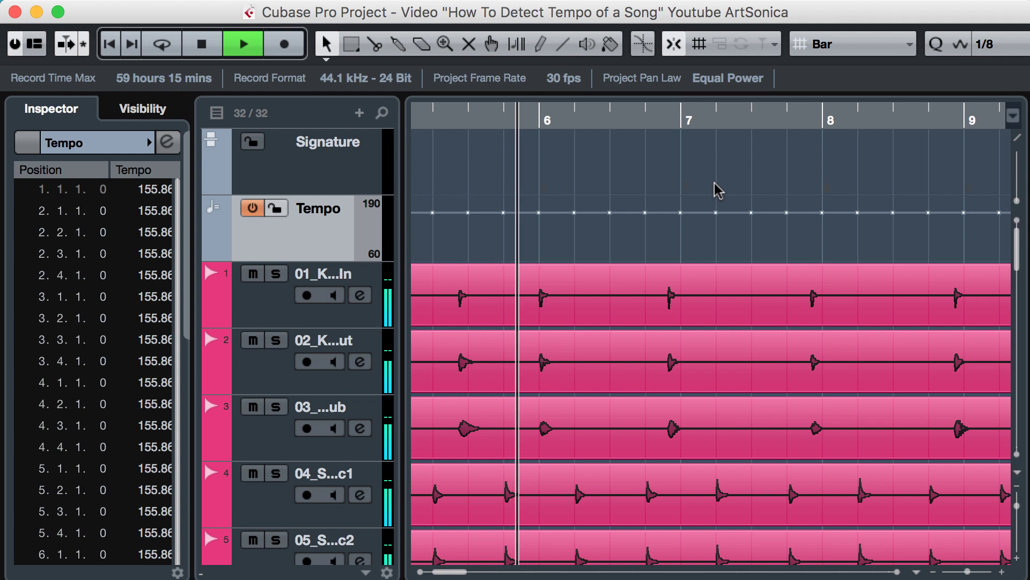
pyautogui.press('space')
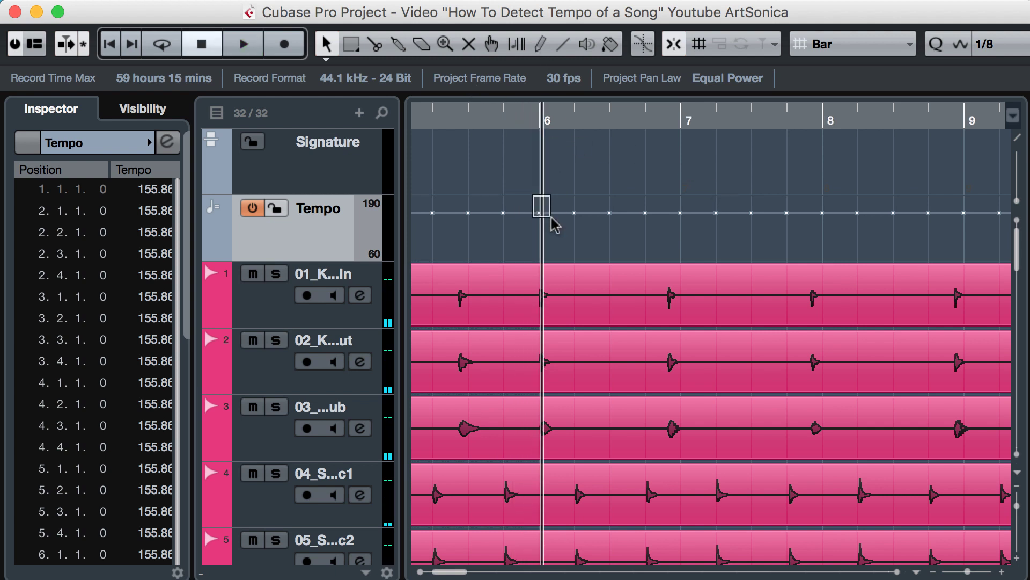
# Raise the tempo event at bar 6 to 200 BPM, lower the events in mid bar 6 and raise the tempo across bar 7.
pyautogui.moveTo(541, 206)
pyautogui.mouseDown()
pyautogui.moveTo(543, 188)
pyautogui.moveTo(542, 197)
pyautogui.mouseUp()
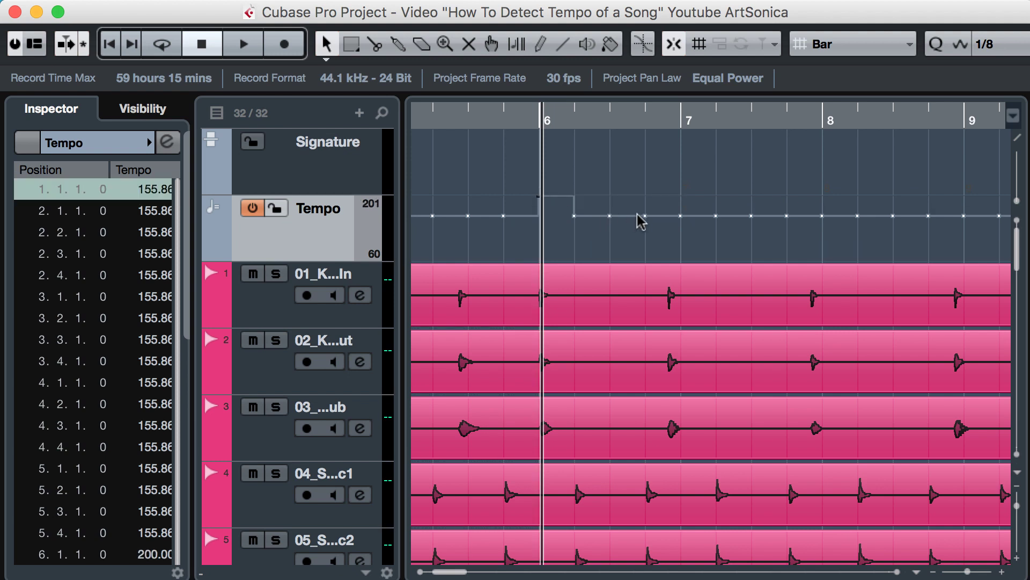
pyautogui.moveTo(605, 213); pyautogui.dragTo(628, 230)
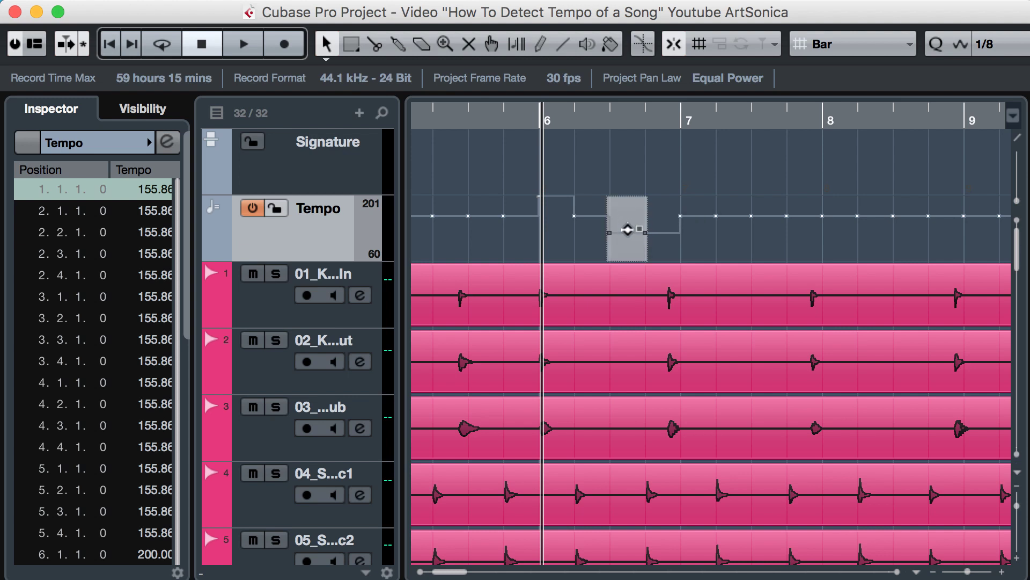
pyautogui.moveTo(717, 217); pyautogui.dragTo(752, 214)
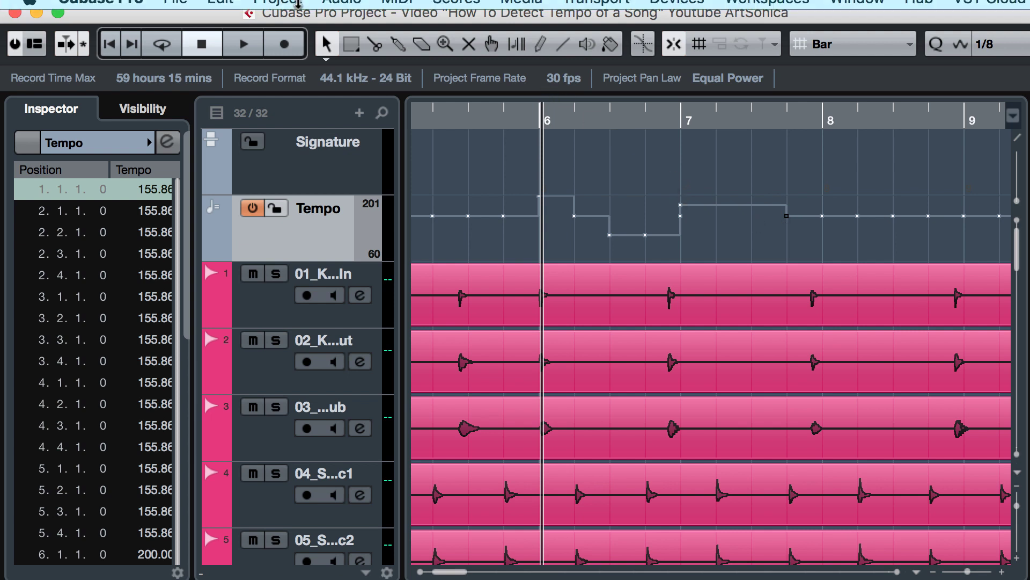
# Open the Tempo Track Editor and delete the descending tempo events between bar 14 and the last event before bar 17.
pyautogui.click(277, 12)
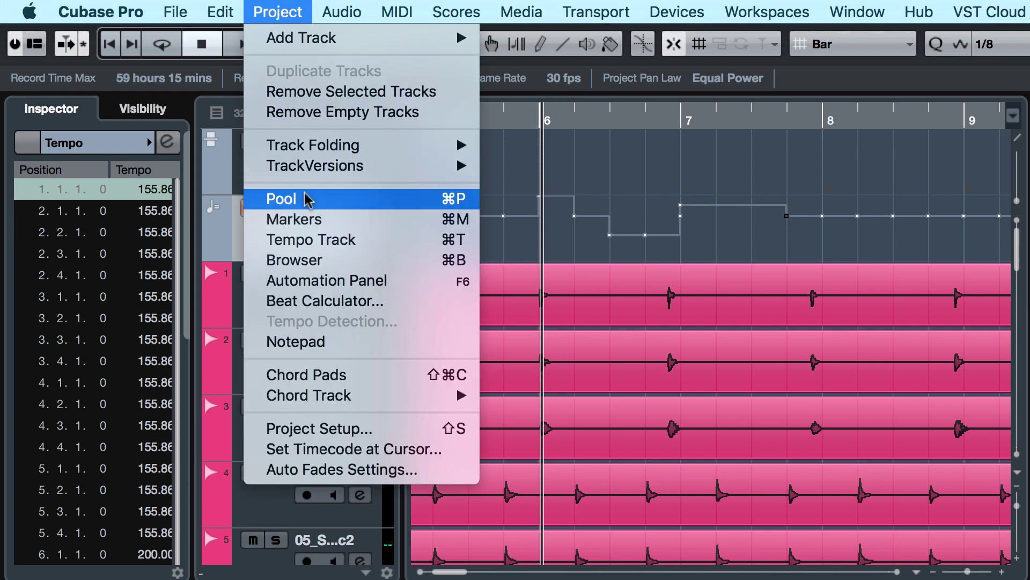
pyautogui.click(315, 241)
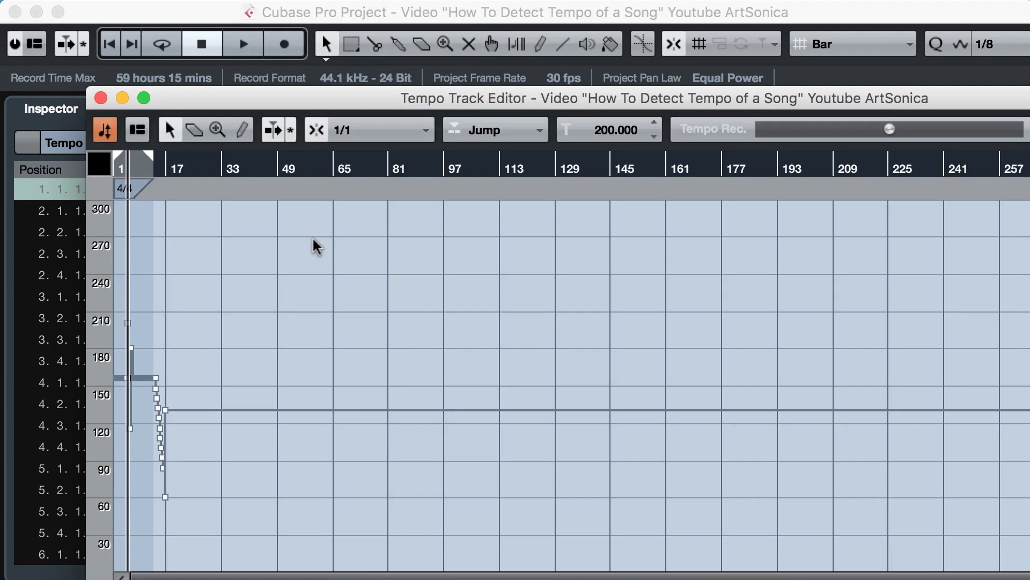
pyautogui.scroll(6, 216, 238)
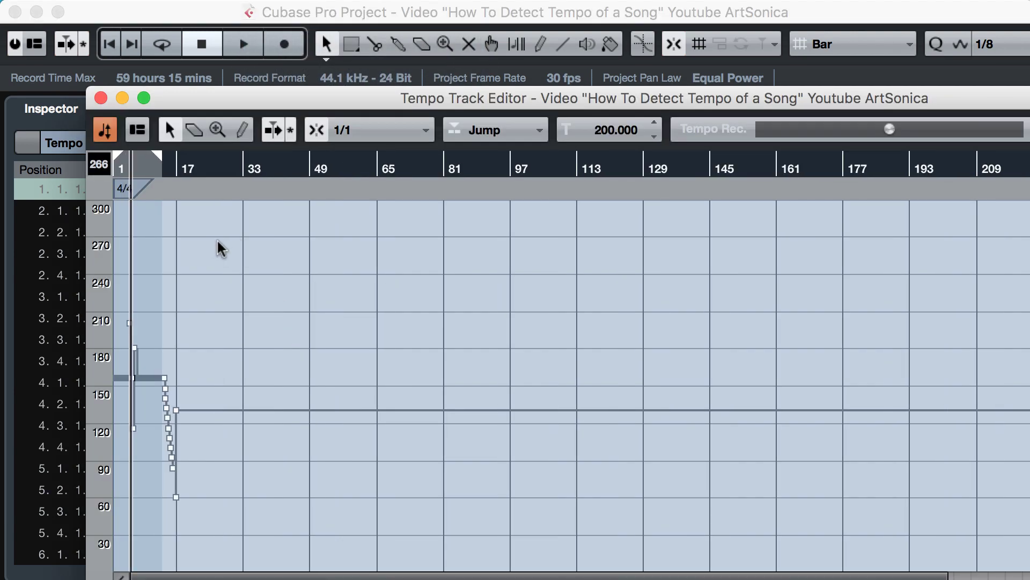
pyautogui.scroll(4, 300, 304)
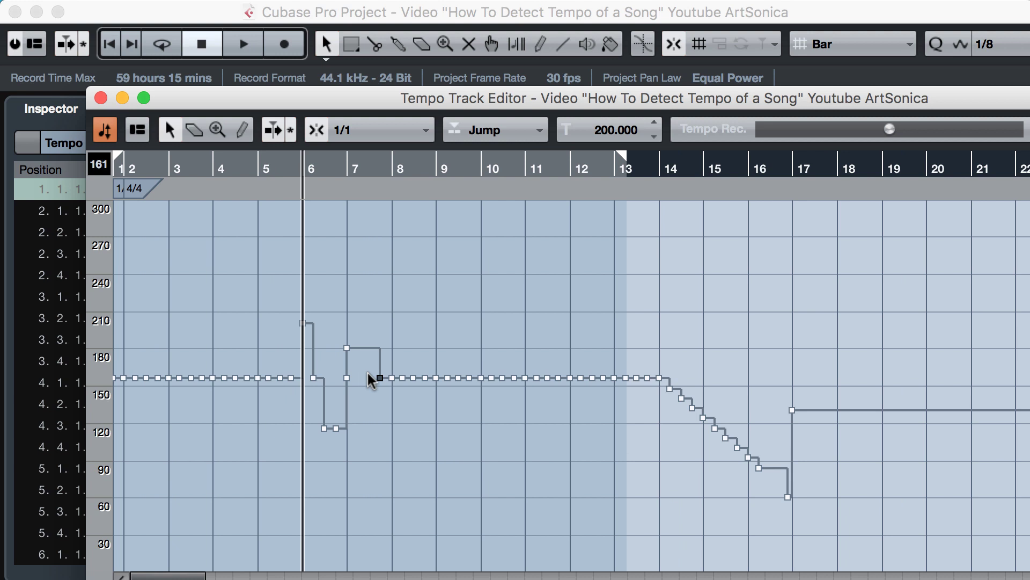
pyautogui.scroll(-3, 730, 381)
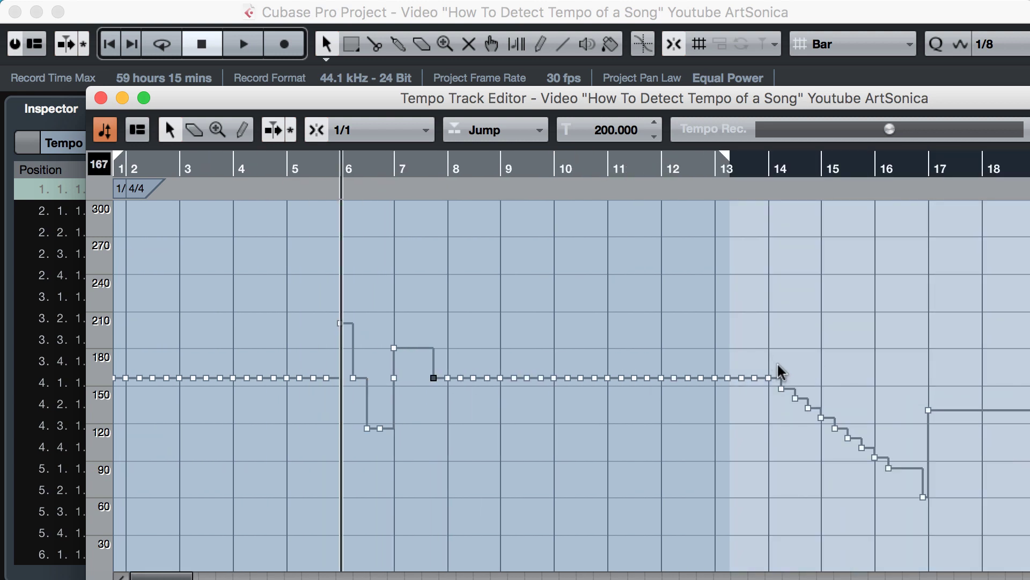
pyautogui.moveTo(778, 360); pyautogui.dragTo(902, 514)
pyautogui.press('Delete')
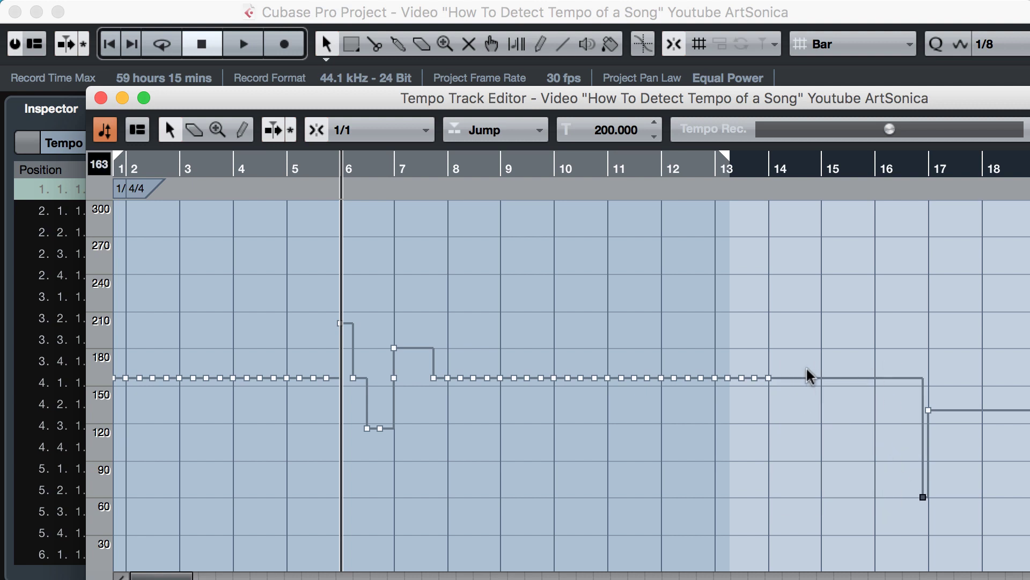
# Select the tempo events from bar 14 to bar 17 and change their curve type to Ramp.
pyautogui.moveTo(762, 355); pyautogui.dragTo(880, 507)
pyautogui.moveTo(943, 535); pyautogui.dragTo(762, 308)
pyautogui.click(527, 137)
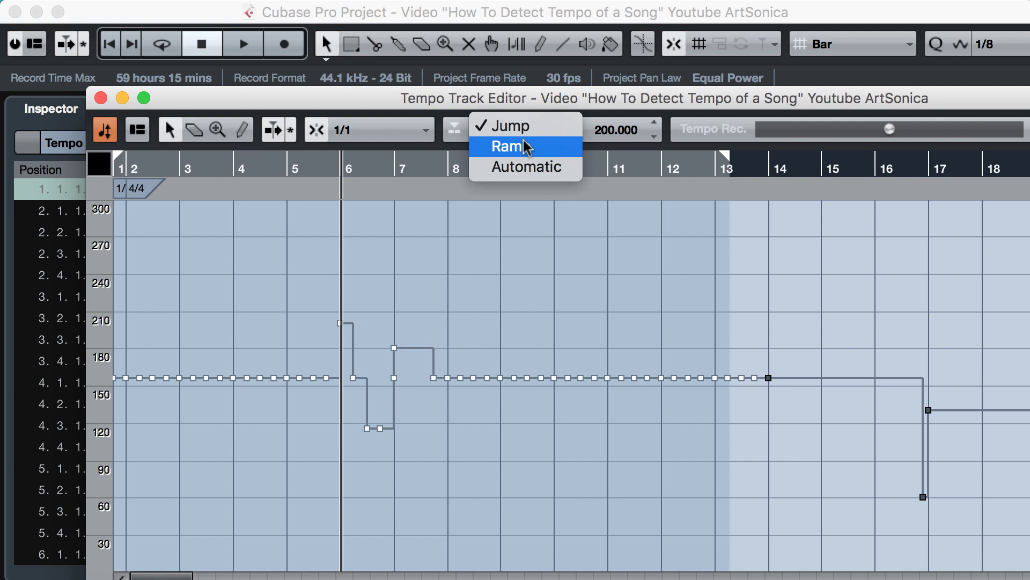